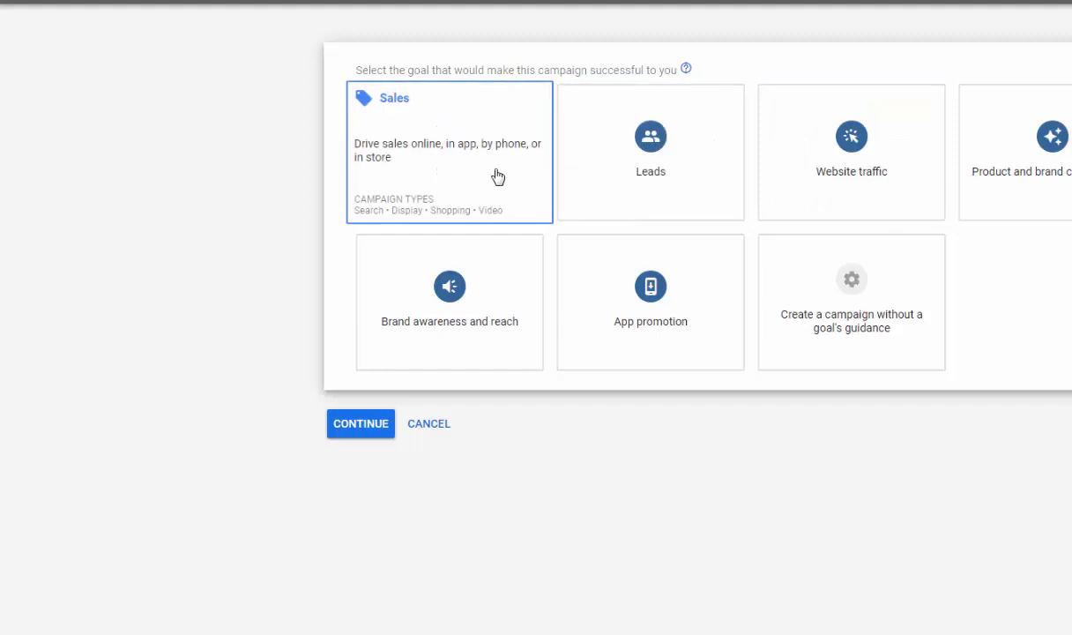
Start a Video campaign with the Brand awareness and reach goal and the Skippable in-stream subtype
mouse_move(472, 325)
click(465, 293)
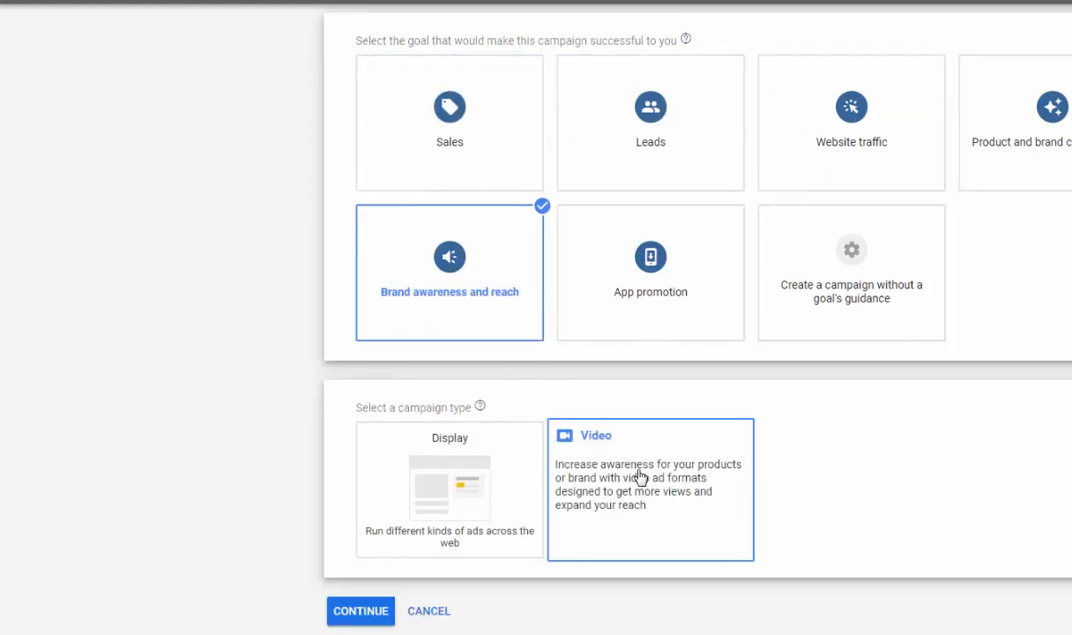
click(640, 477)
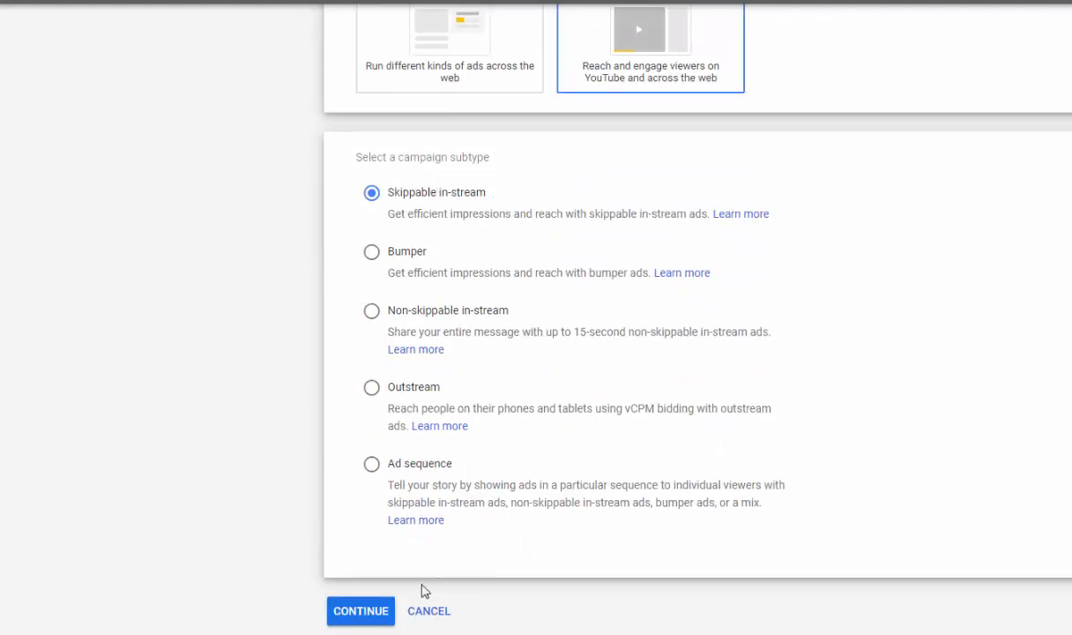
click(371, 612)
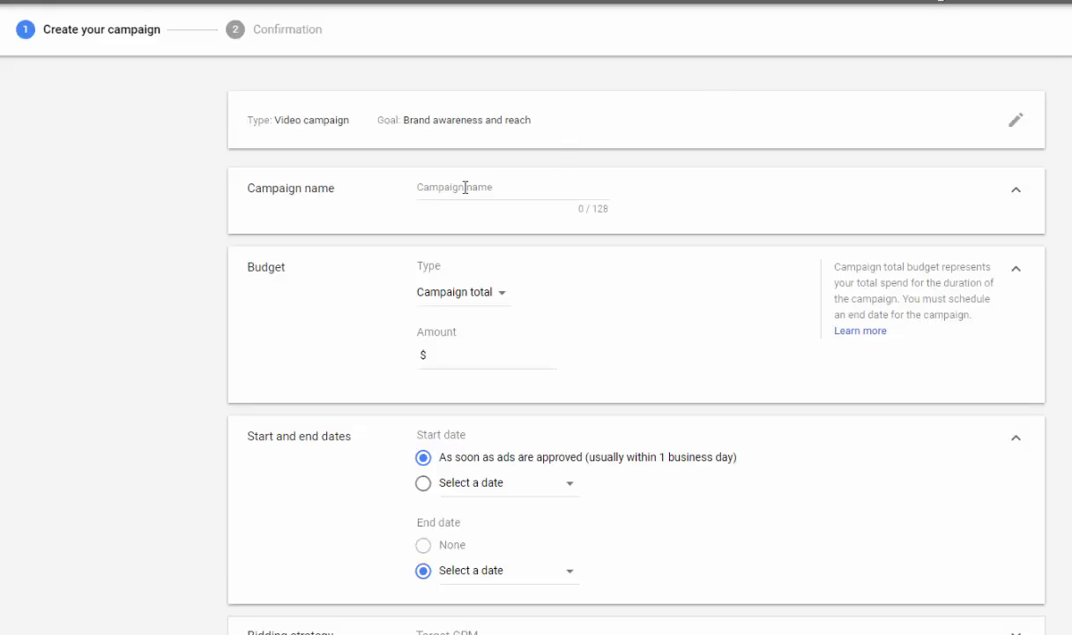
Name the campaign "Test SociMasters" and set its campaign total budget to $5.00
click(465, 188)
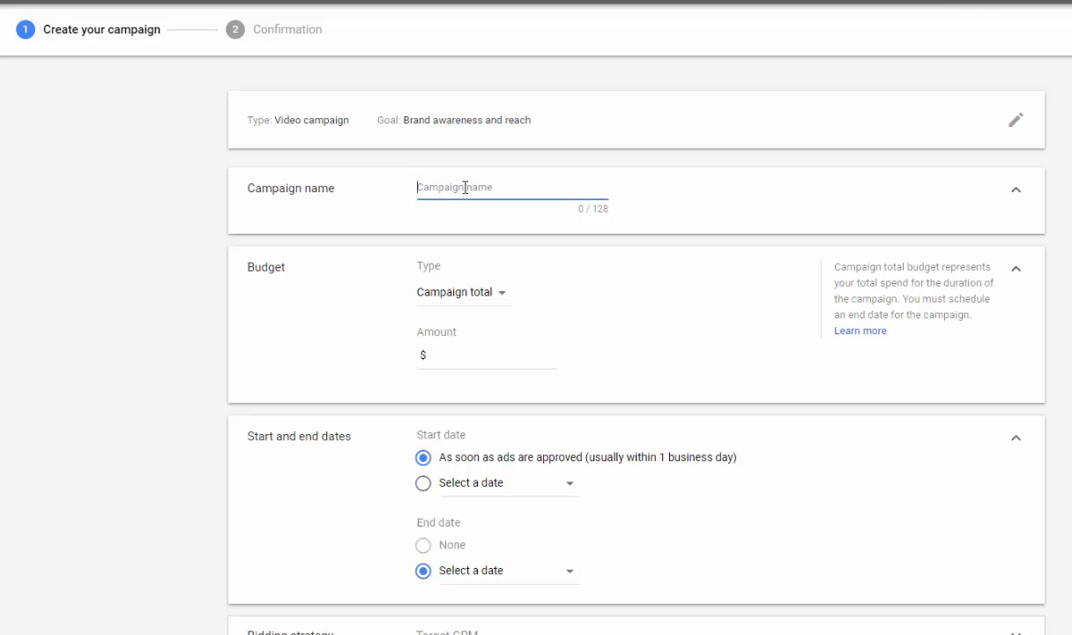
text(Test SociMasters)
click(479, 355)
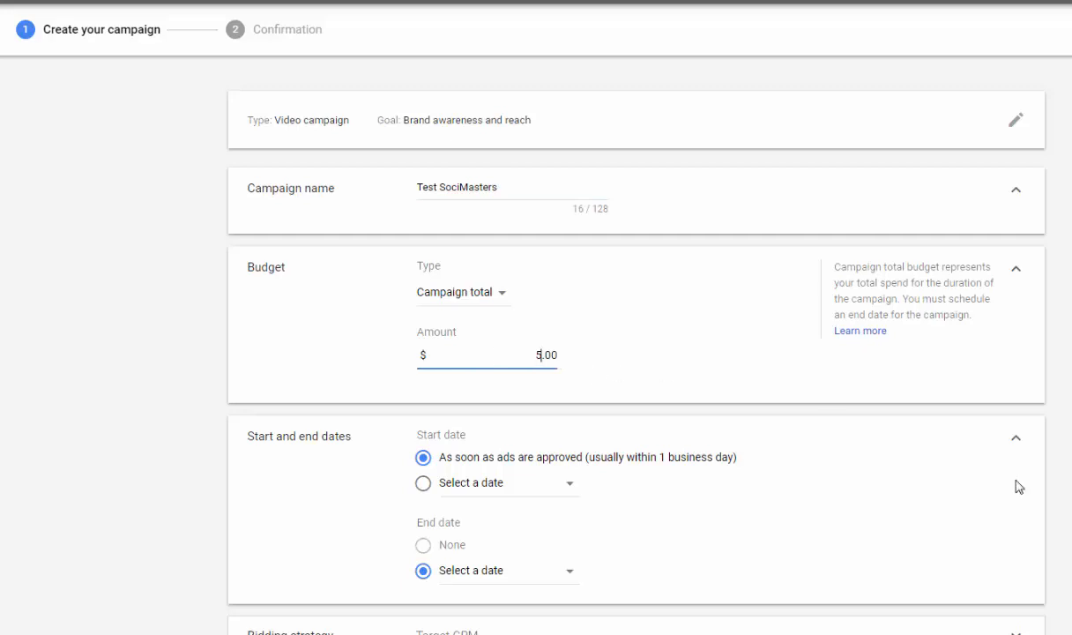
Set the campaign's end date to Jun 10, 2019
scroll(635, 352, down, 1)
scroll(634, 353, down, 1)
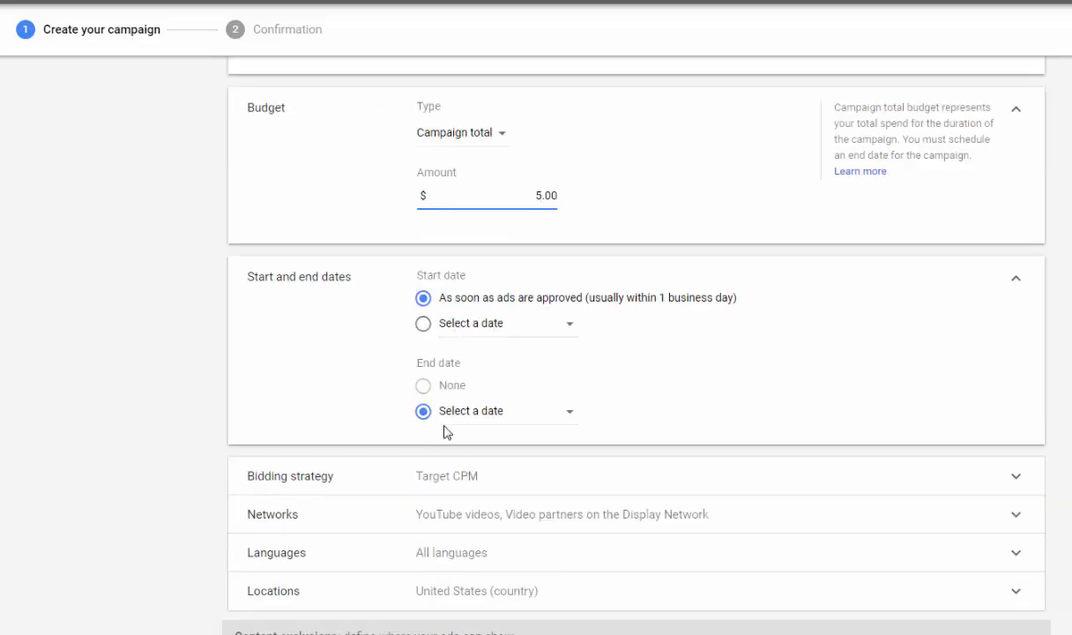
click(550, 420)
click(552, 426)
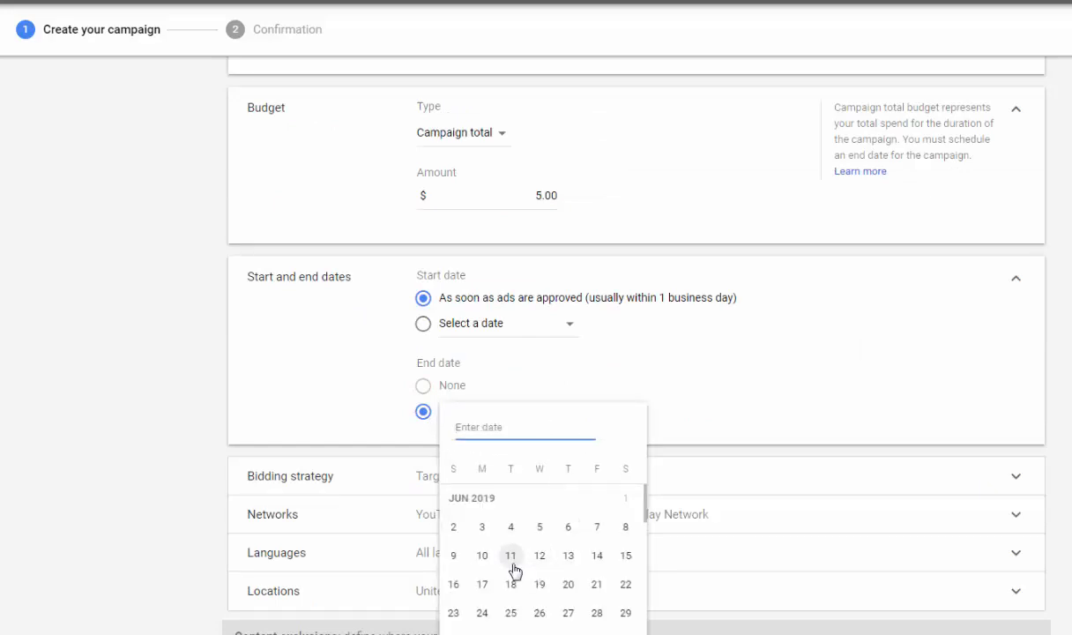
click(482, 555)
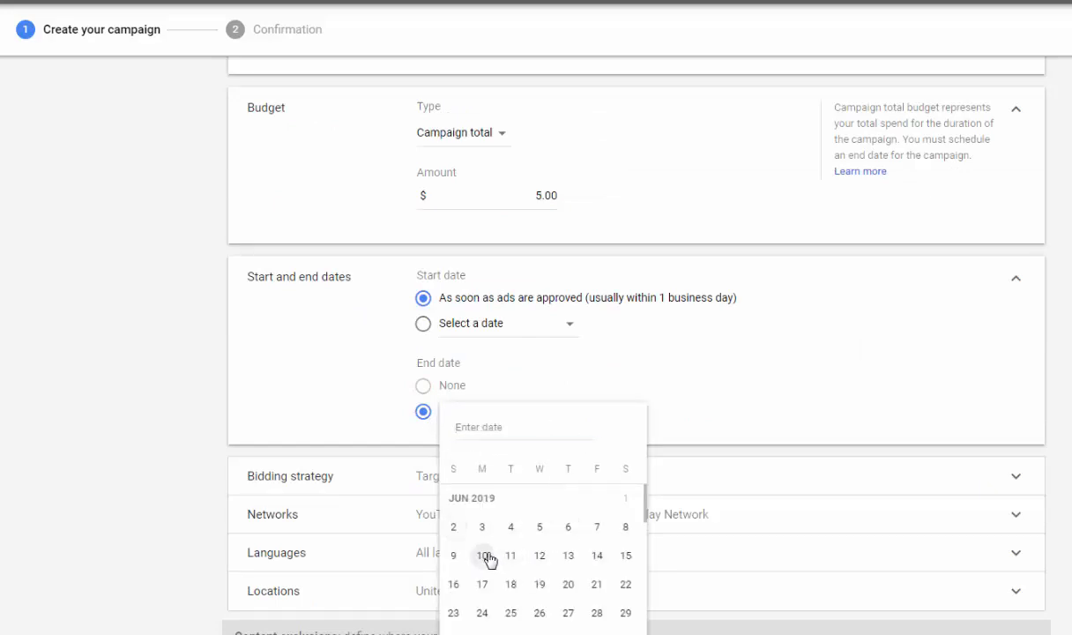
Target the countries United States and Canada as custom locations for the campaign
scroll(635, 352, down, 2)
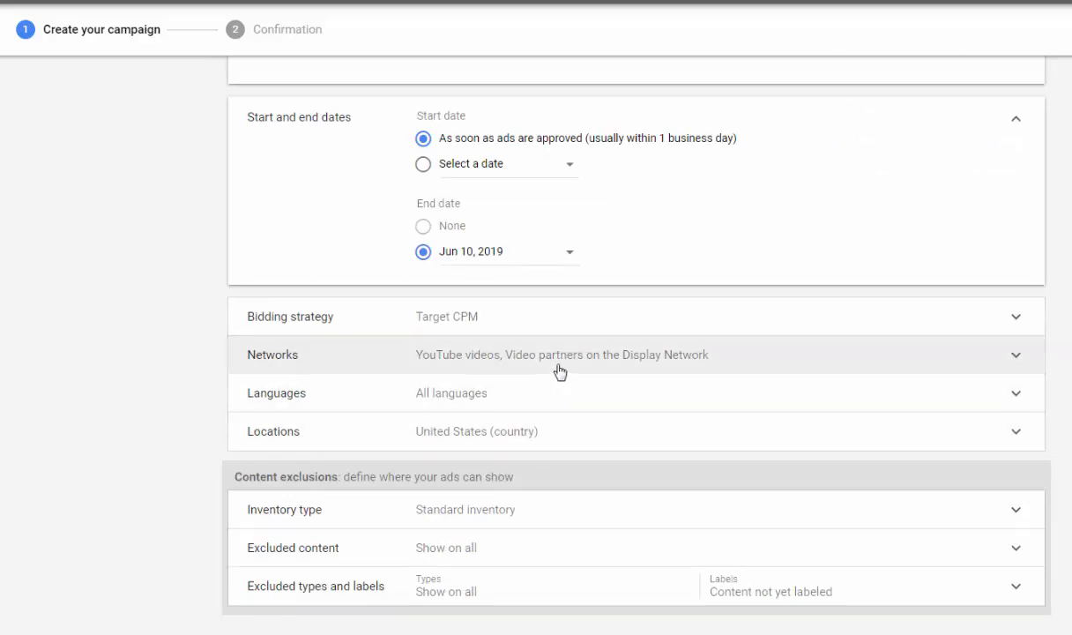
scroll(561, 423, down, 1)
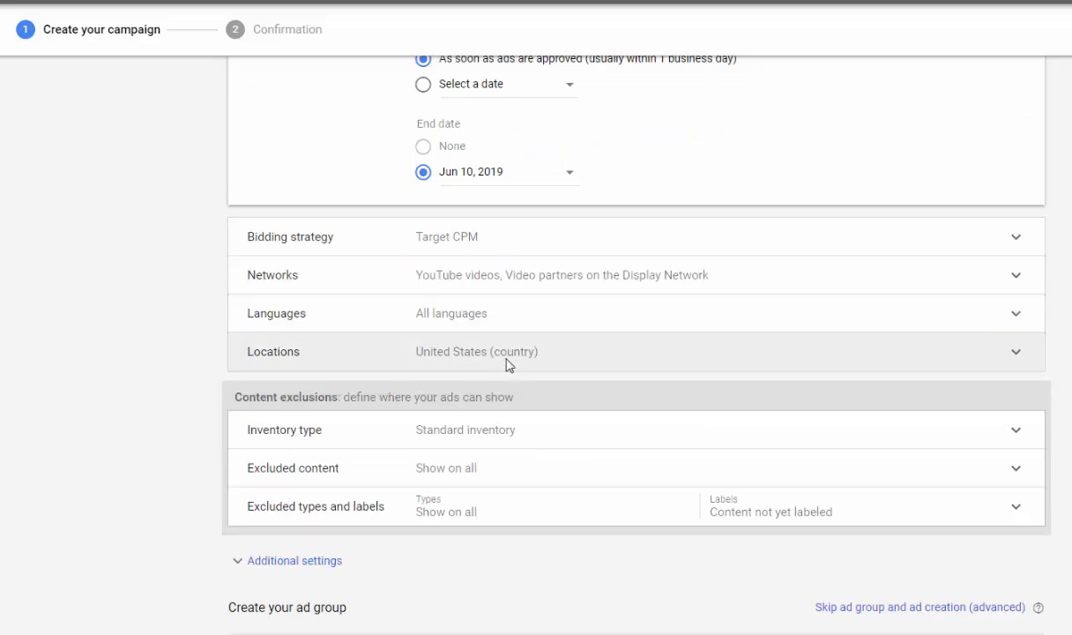
click(506, 362)
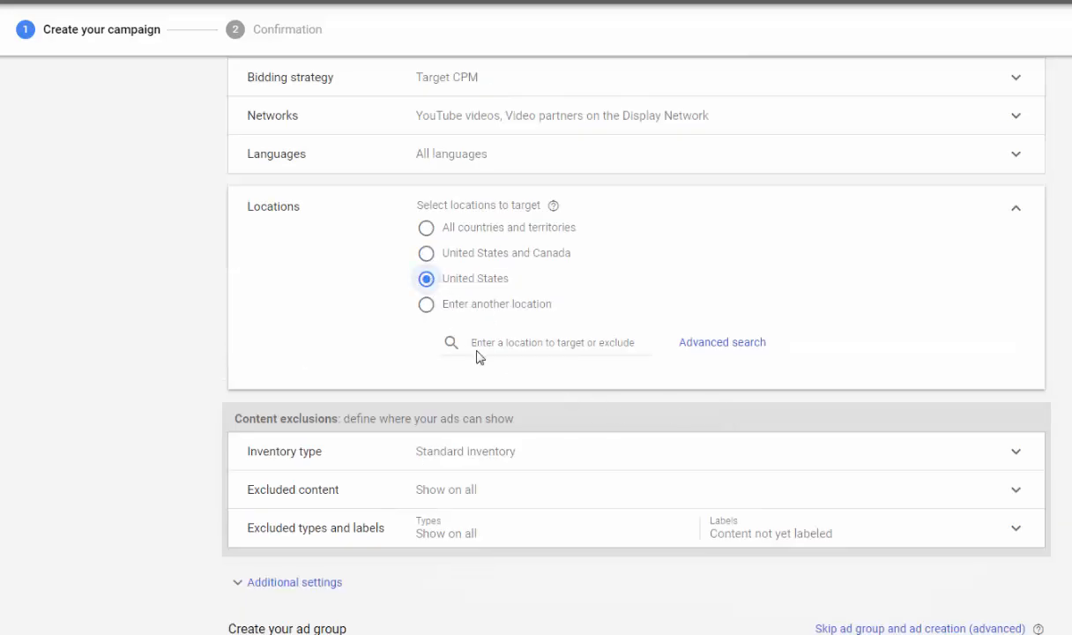
click(493, 345)
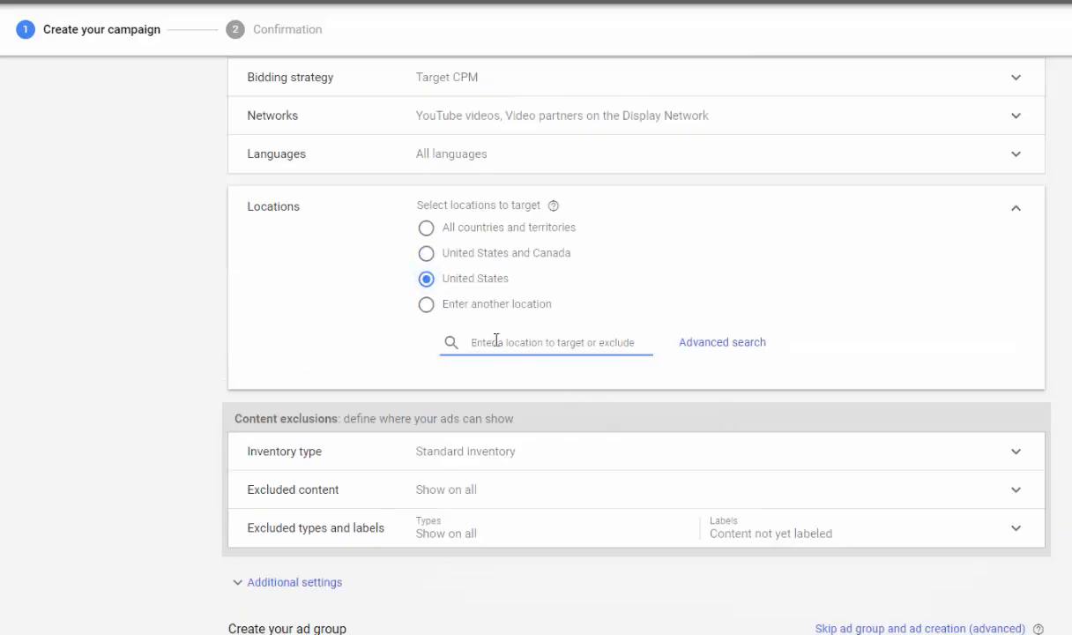
text(u)
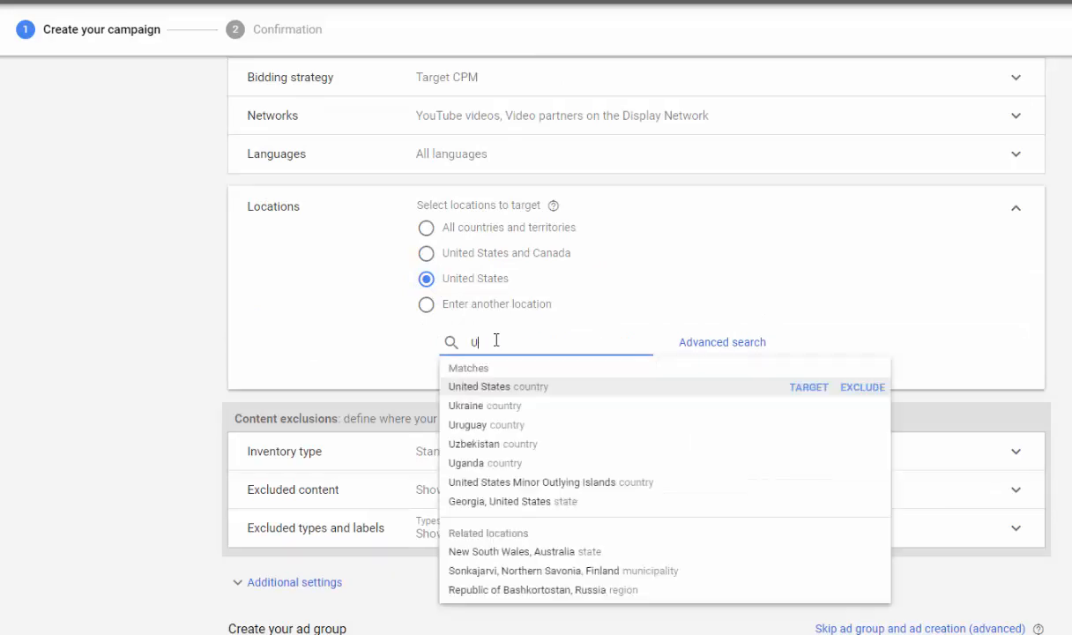
click(495, 386)
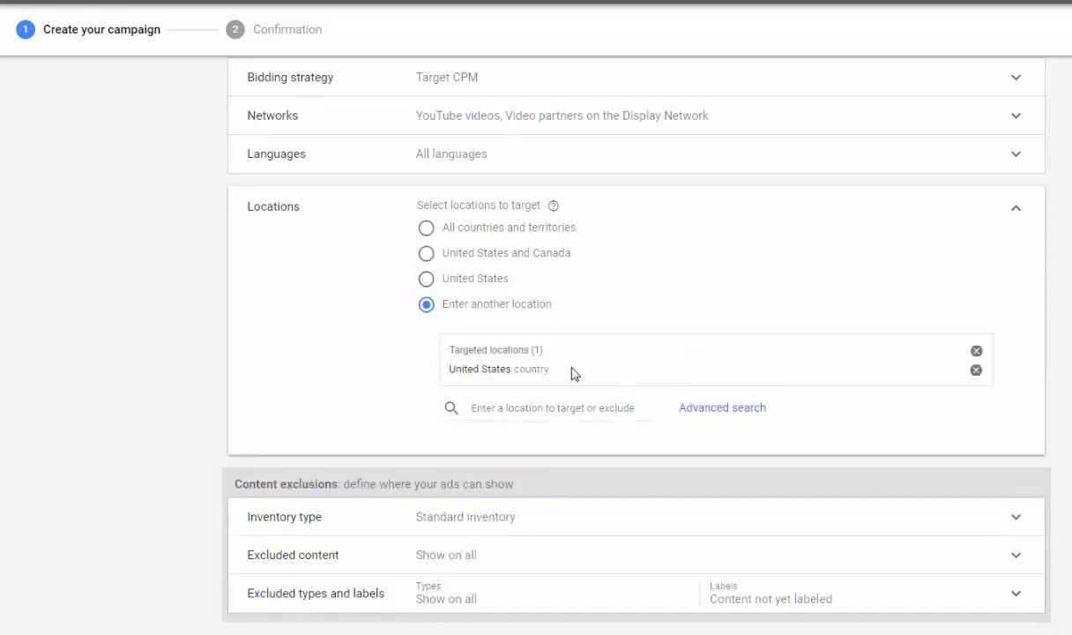
click(512, 409)
text(Canada)
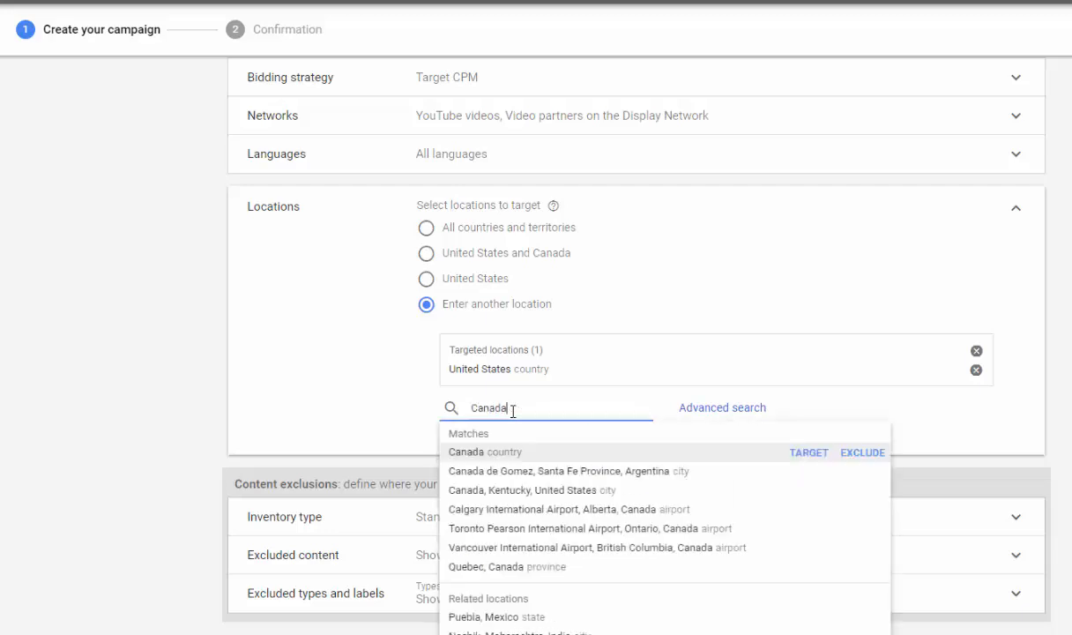
click(805, 454)
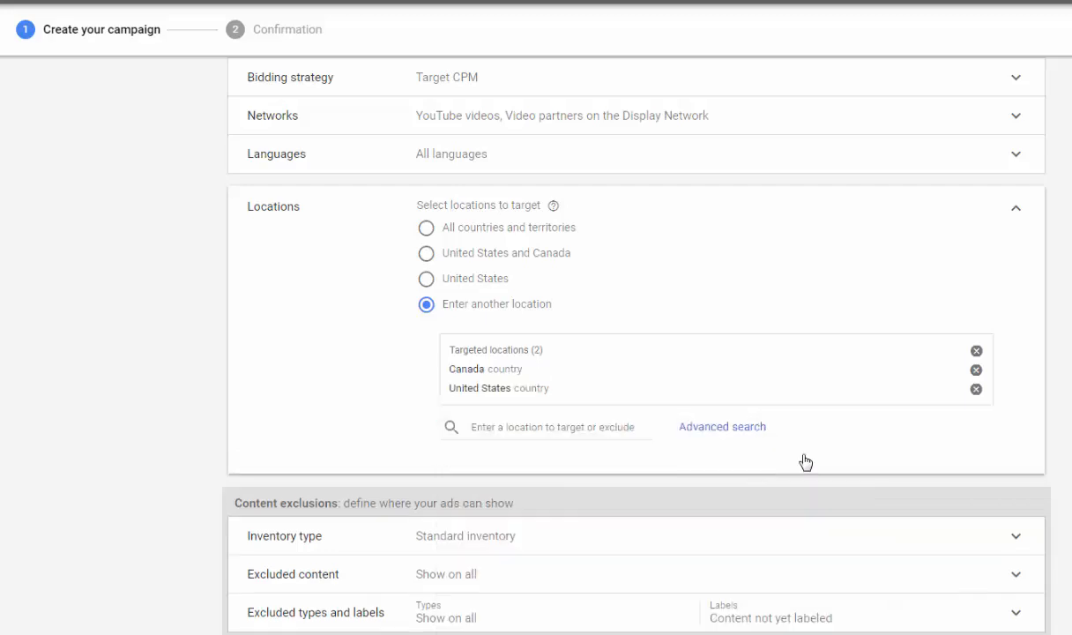
Add the countries United Kingdom and Australia to the campaign's targeted locations
click(497, 429)
text(U)
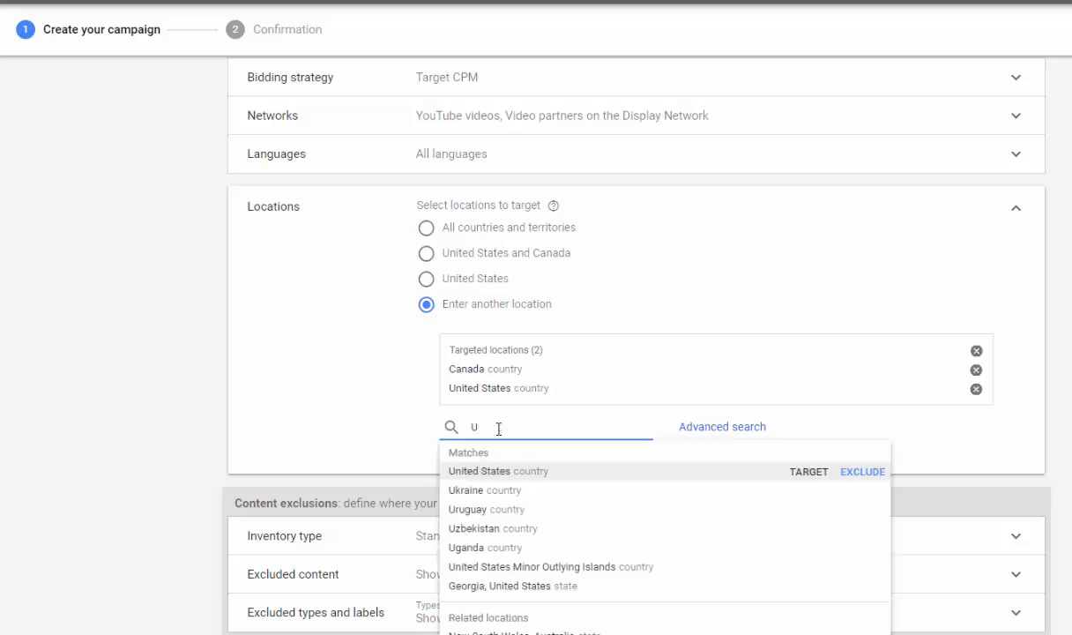
text(nited)
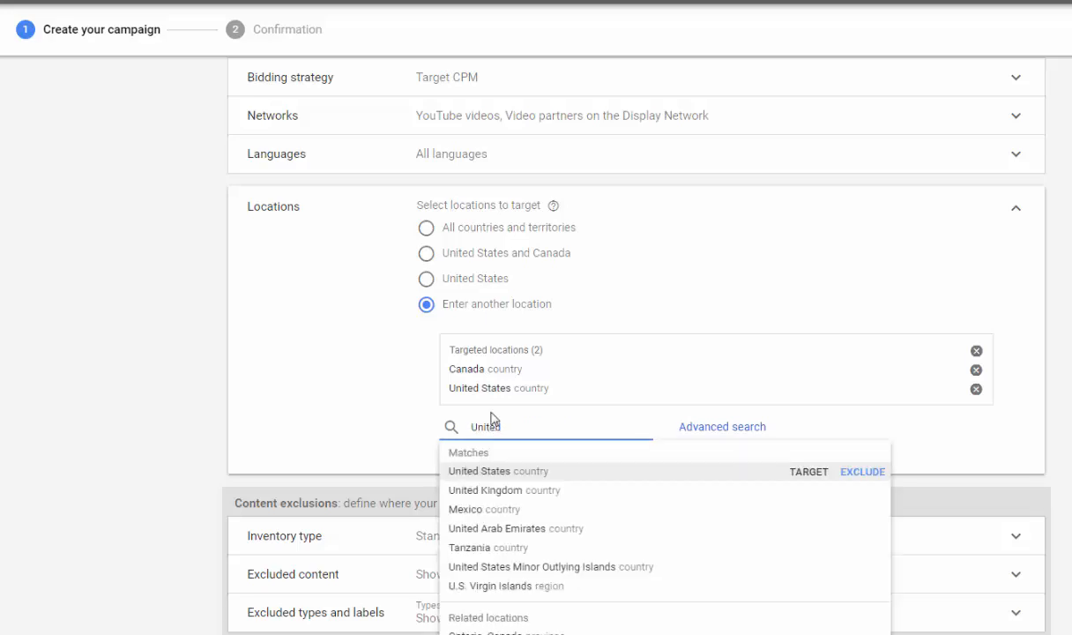
click(812, 495)
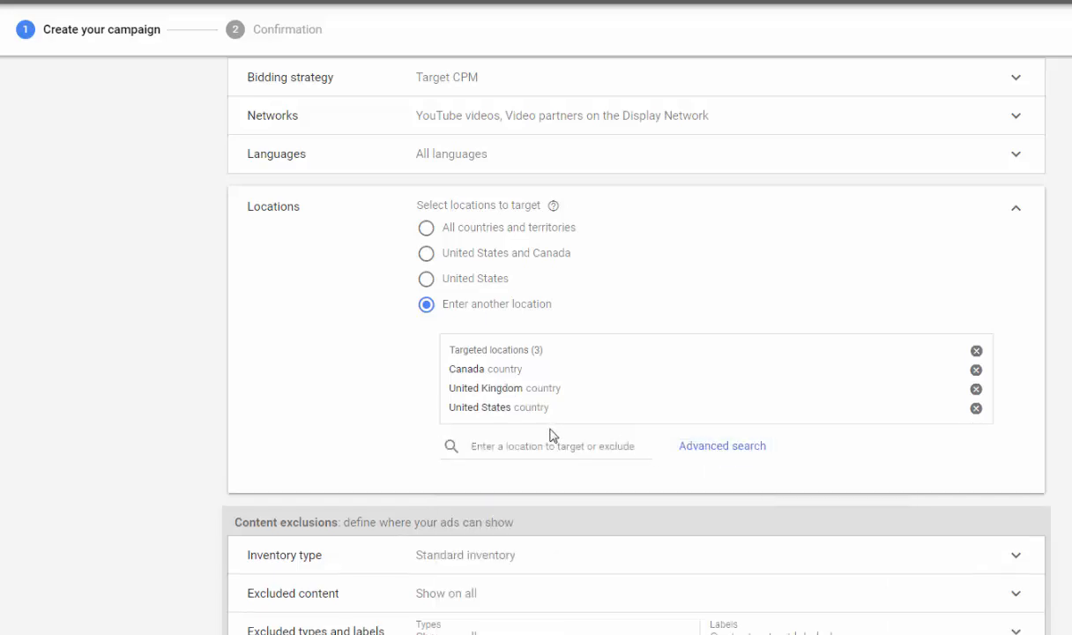
click(539, 443)
text(Aust)
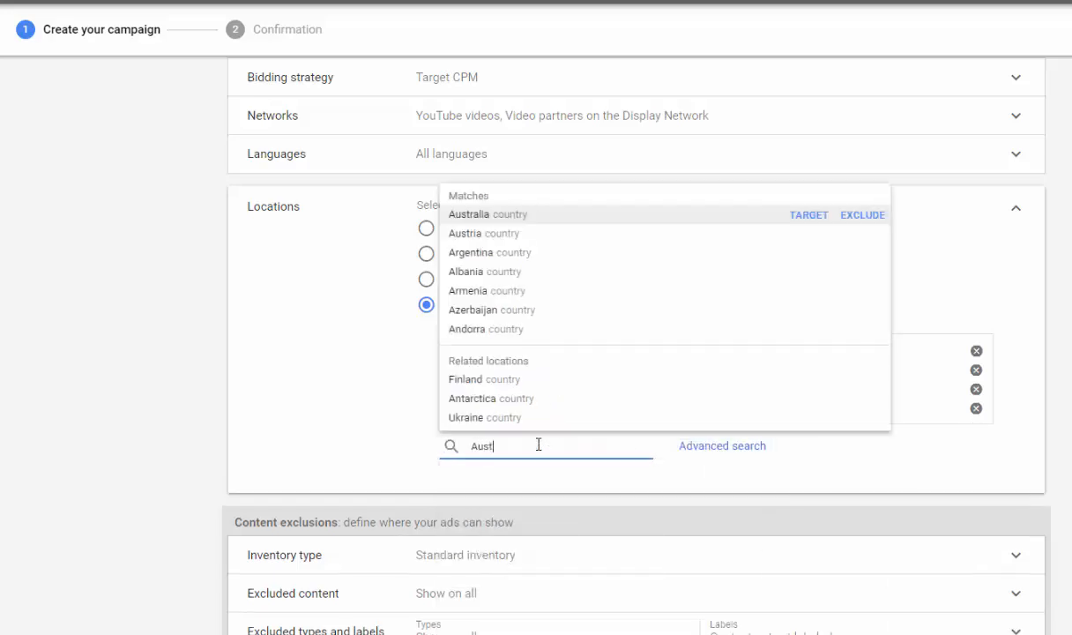
text(ralia)
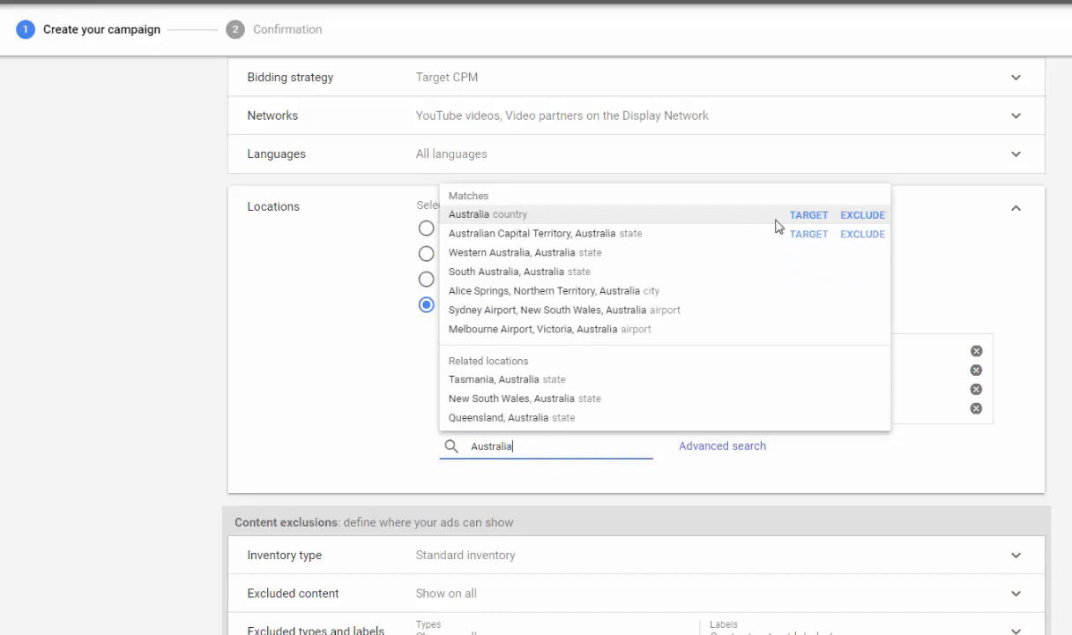
click(818, 220)
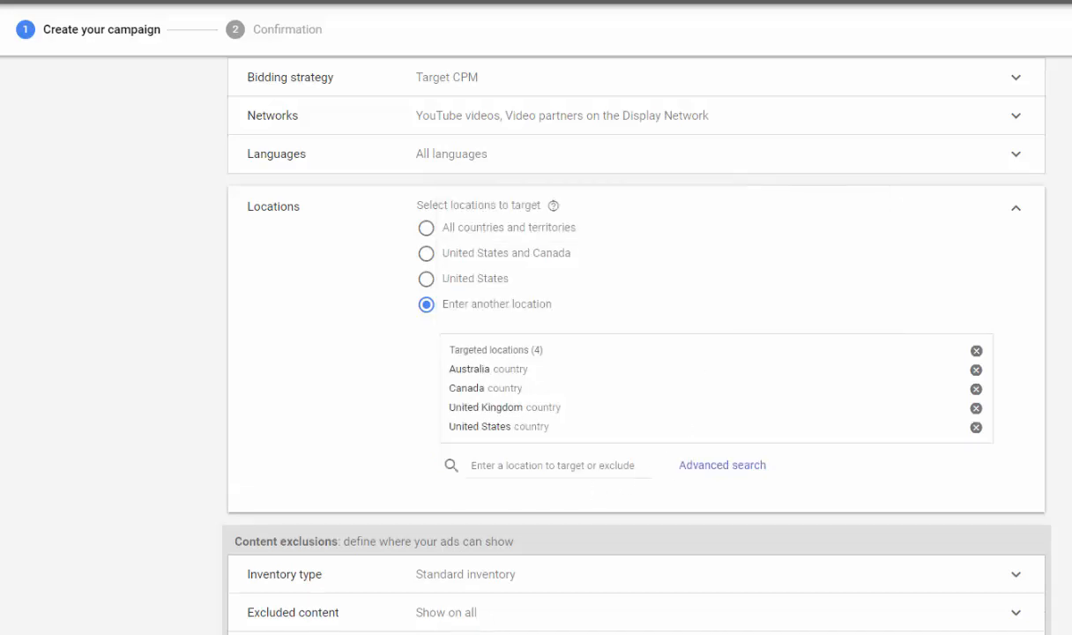
Name the ad group "Test SociMasters"
scroll(1035, 469, down, 2)
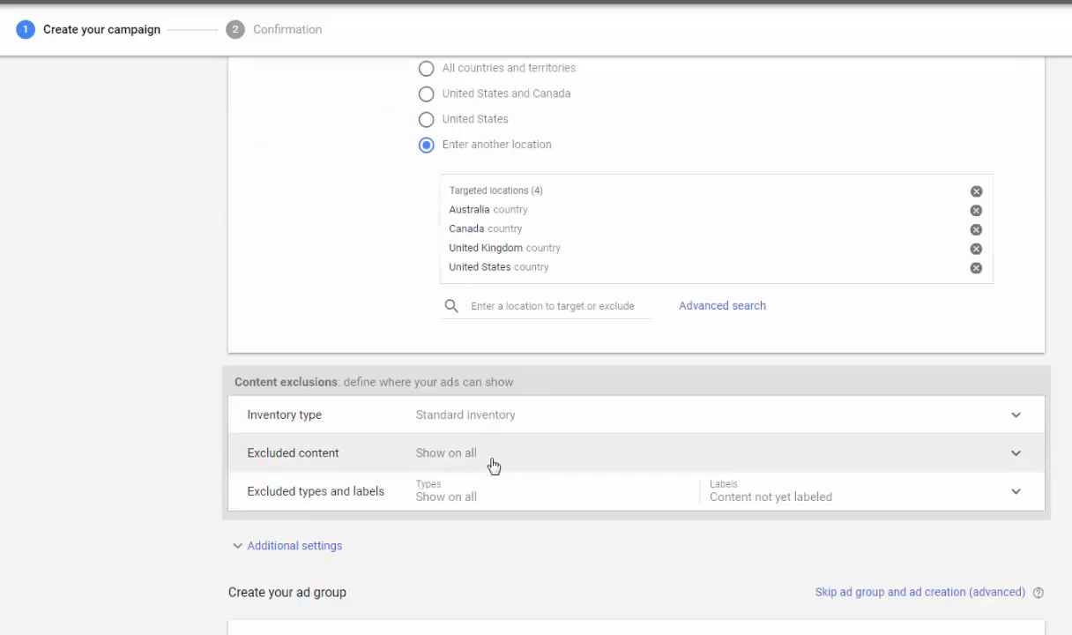
scroll(498, 465, down, 3)
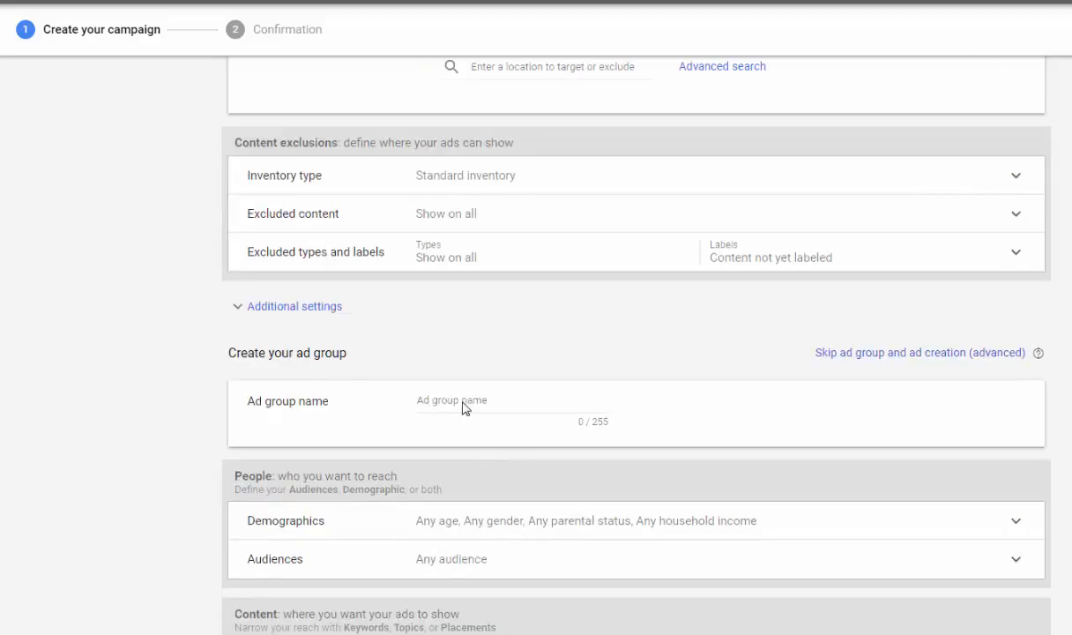
click(476, 399)
text(Te)
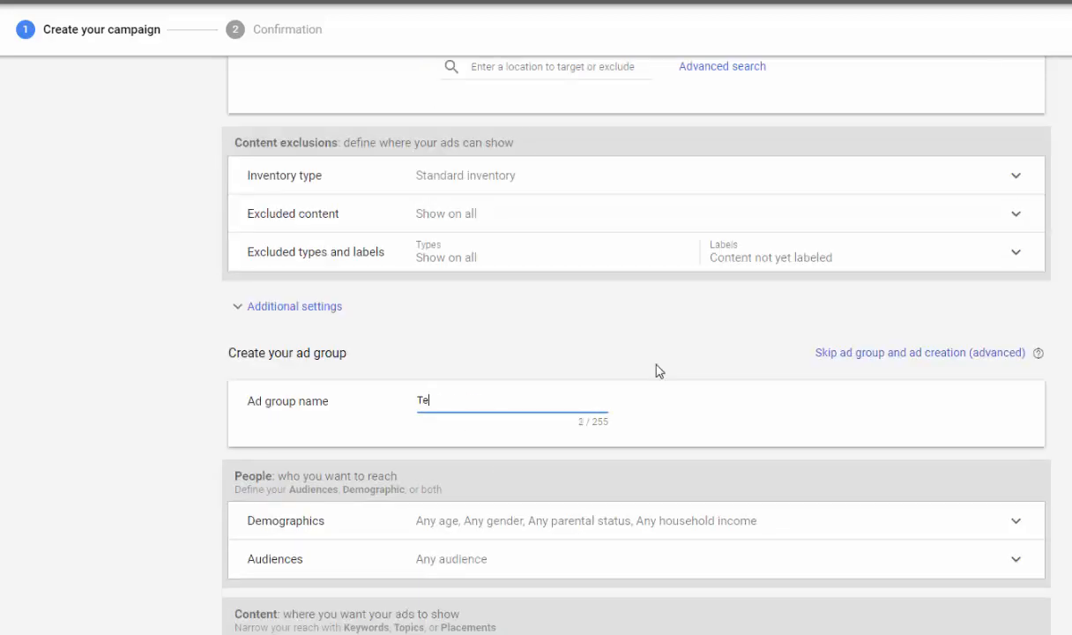
text(st SociMasters)
Exclude the ages 18 - 24, 55 - 64, 65+ and Unknown from the ad group's demographic targeting
scroll(634, 353, down, 2)
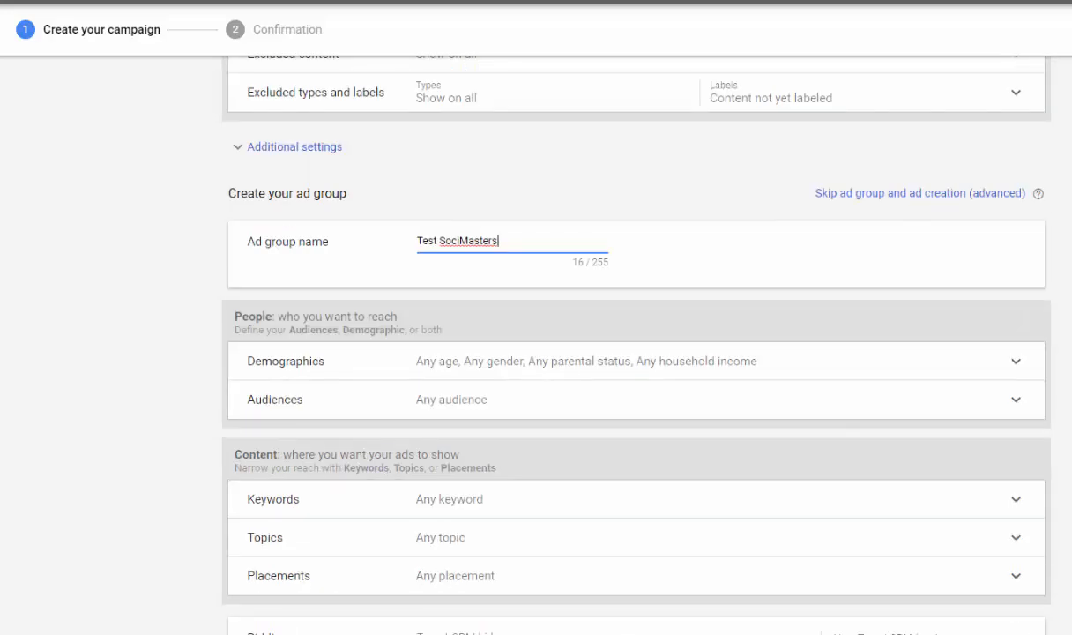
click(481, 373)
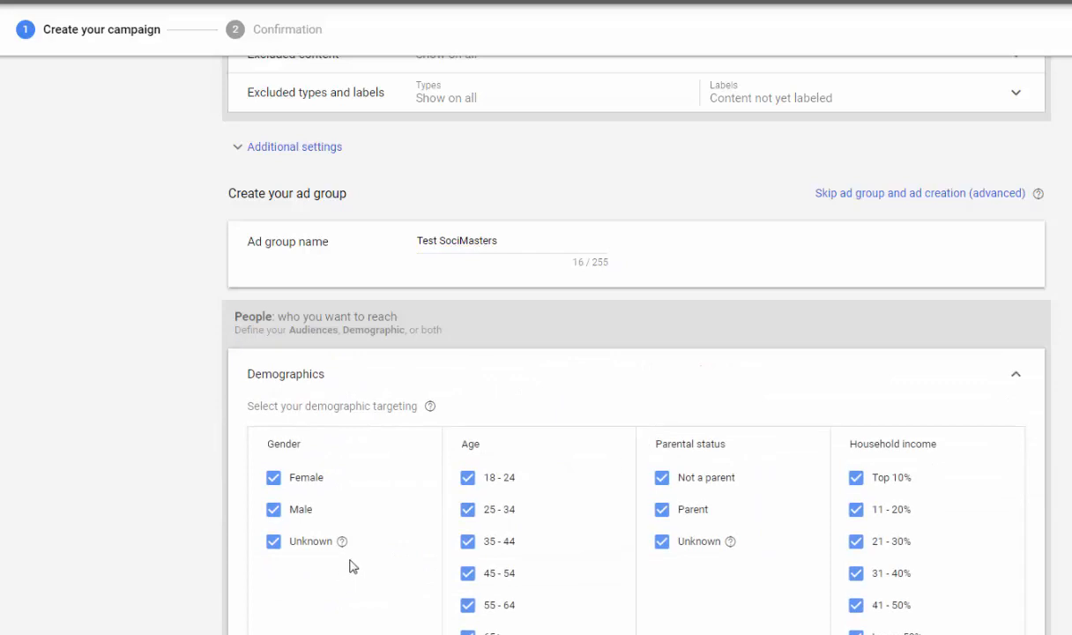
scroll(351, 565, down, 2)
click(470, 324)
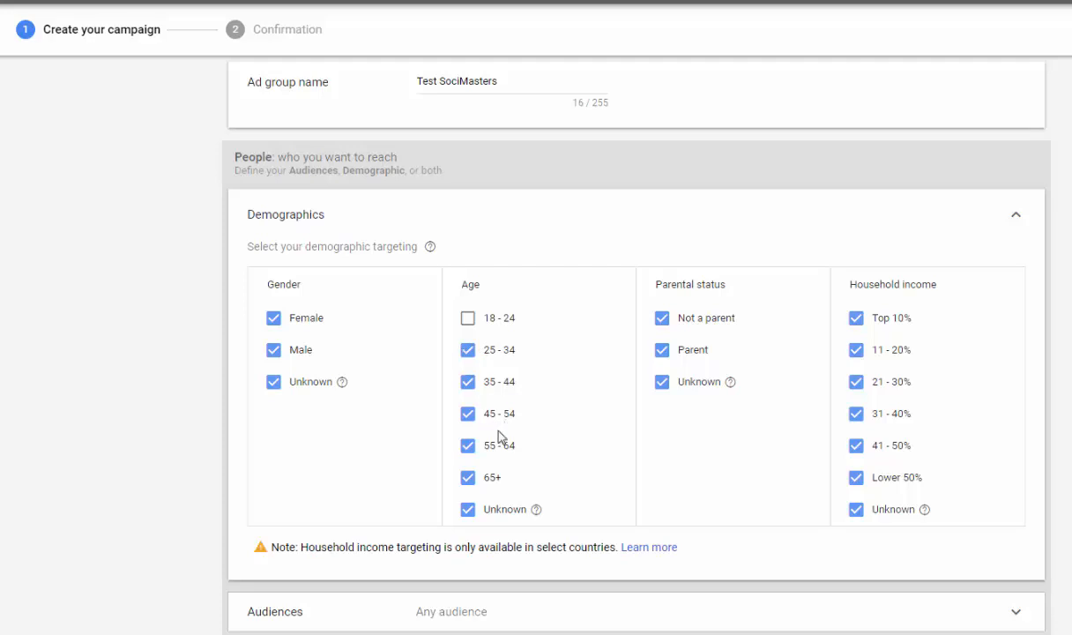
click(468, 446)
click(470, 482)
scroll(635, 353, down, 1)
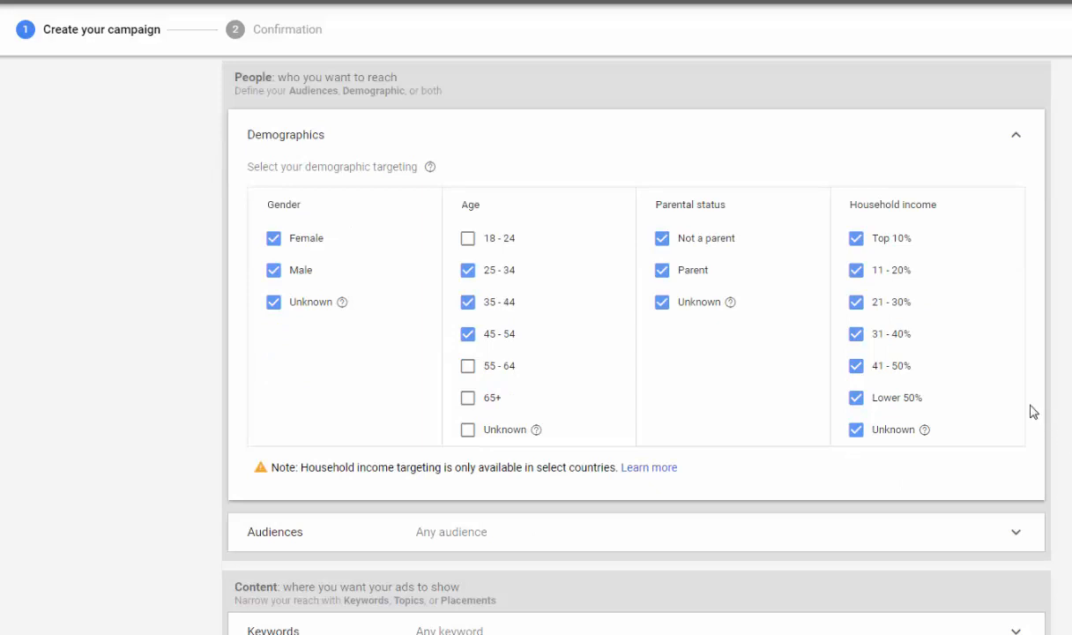
Open the entry of multiple placements in the ad group's placement targeting
scroll(634, 353, down, 1)
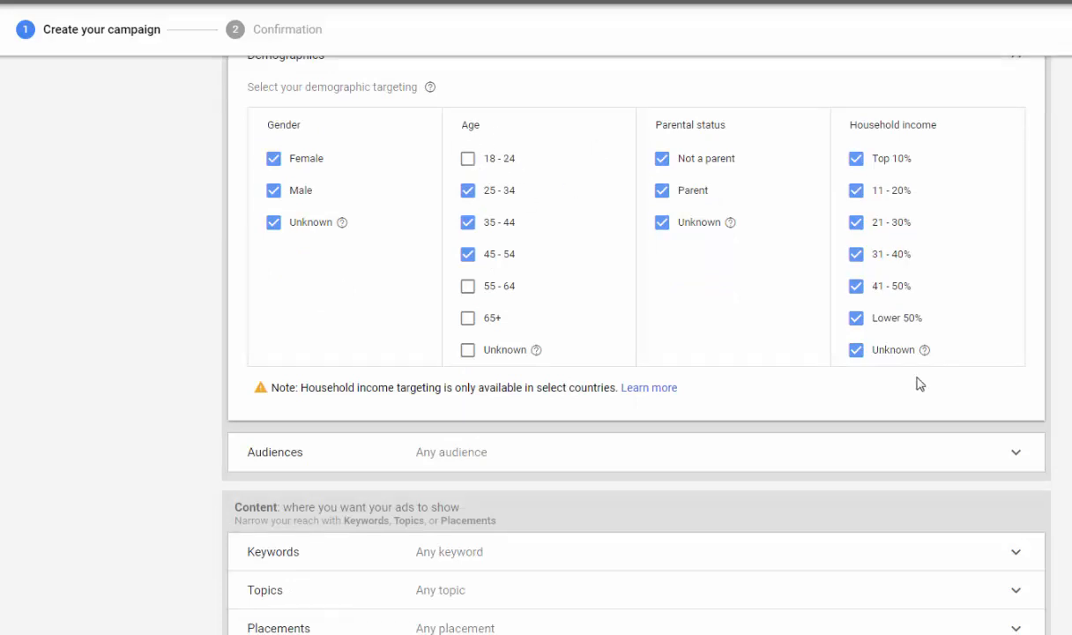
scroll(1038, 442, down, 3)
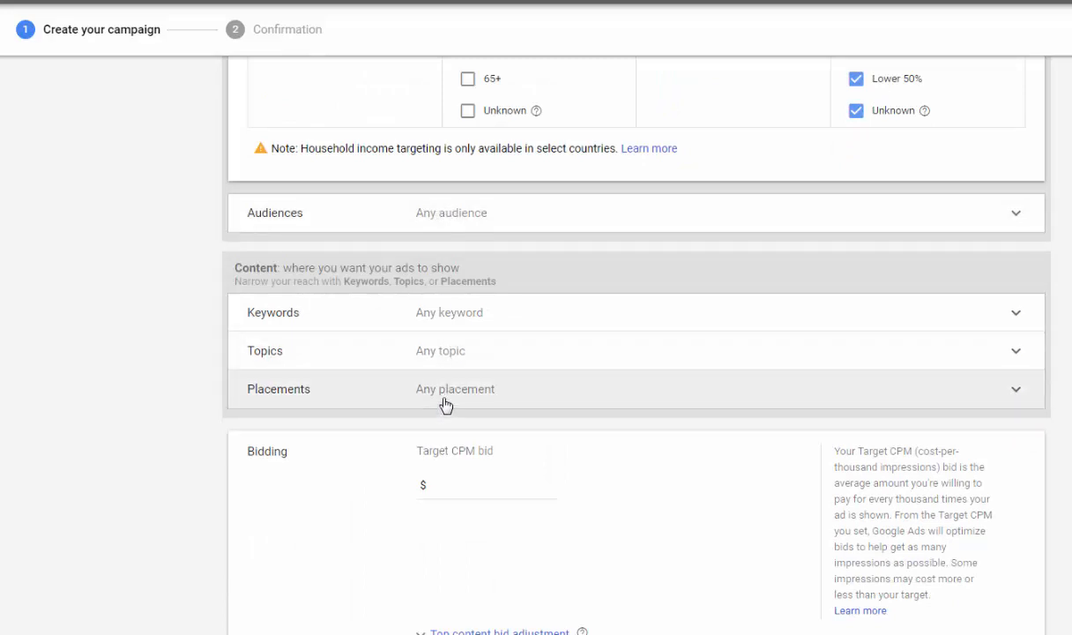
scroll(487, 375, down, 1)
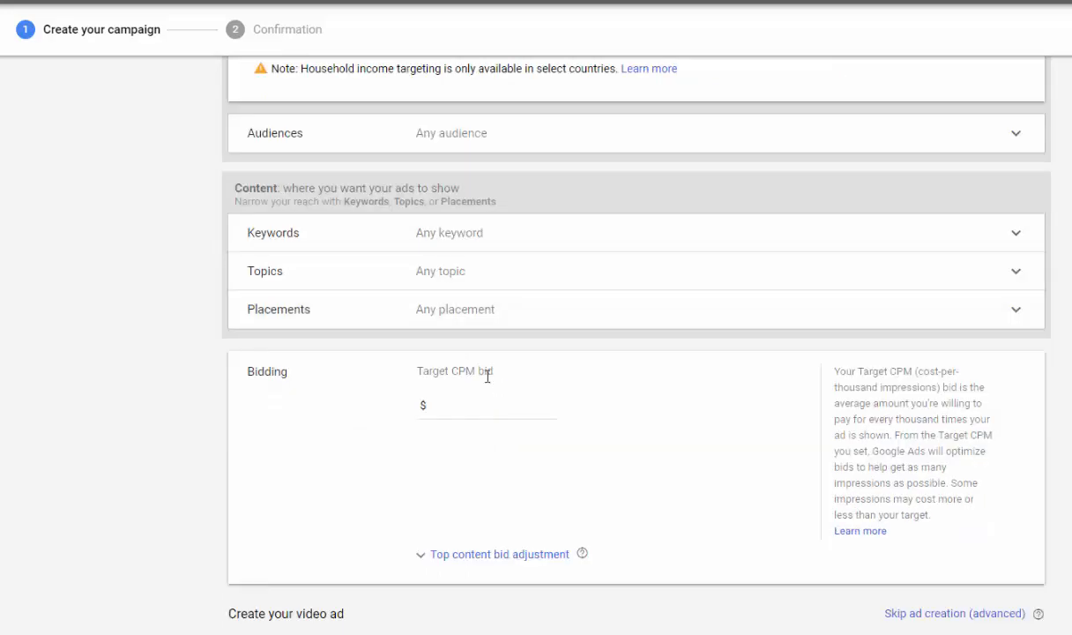
click(466, 310)
scroll(515, 423, down, 1)
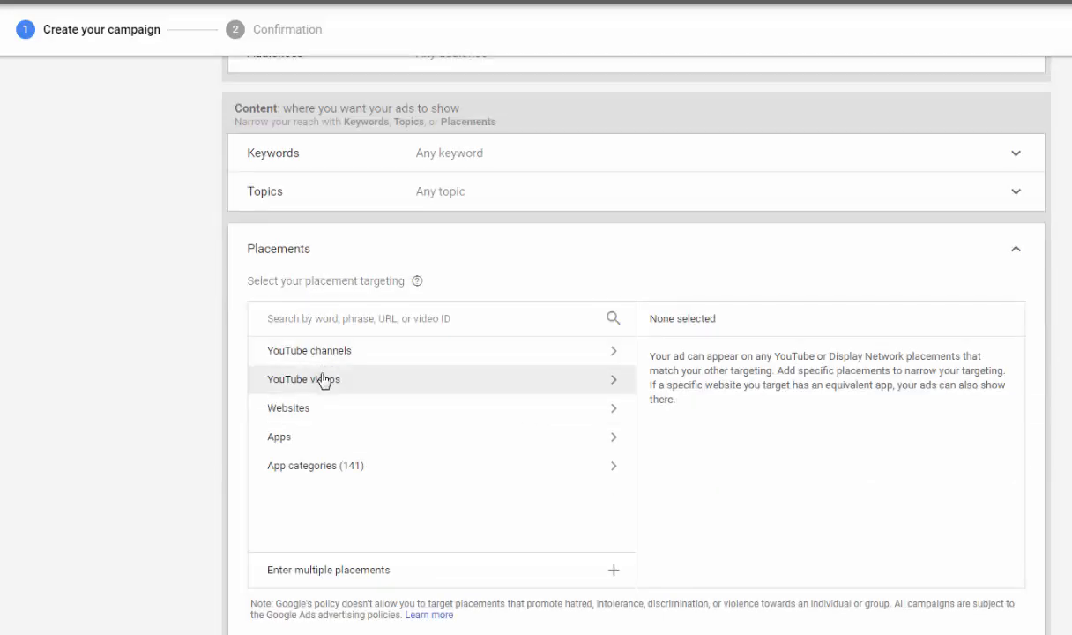
click(325, 380)
scroll(224, 381, down, 2)
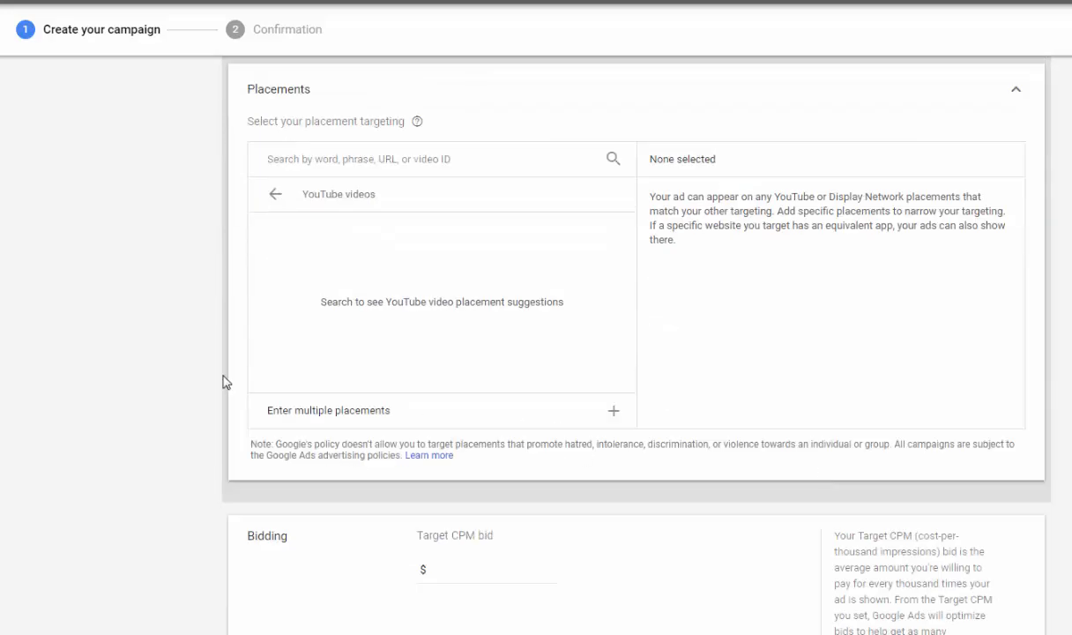
click(329, 408)
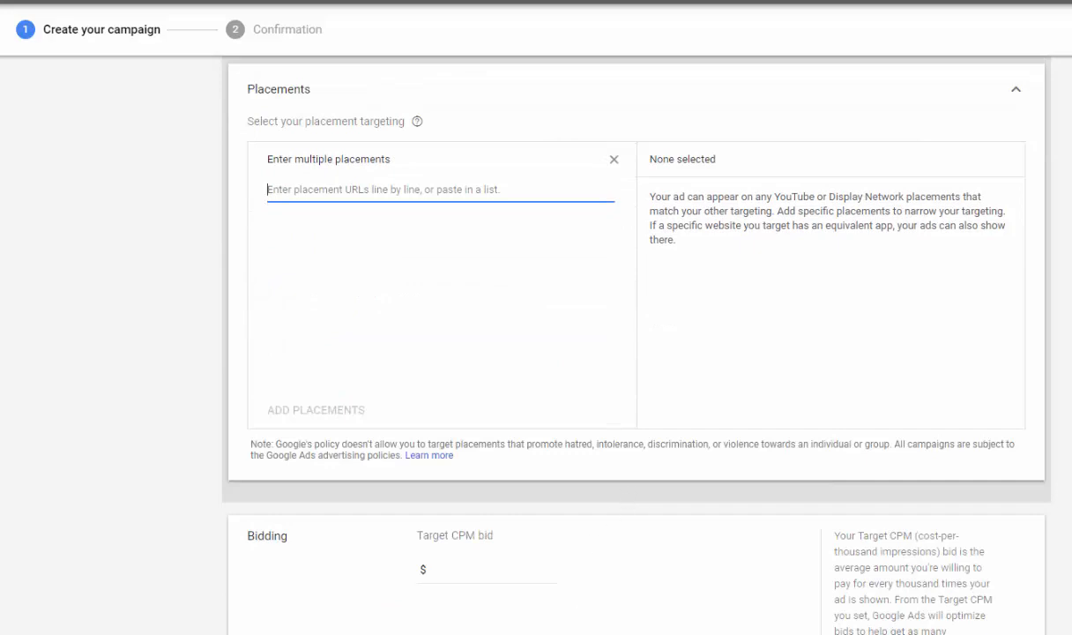
Copy the video URLs in D2:D15 of the tubetarget (1) workbook in Excel and add them as the ad group's placements
key(alt+Tab)
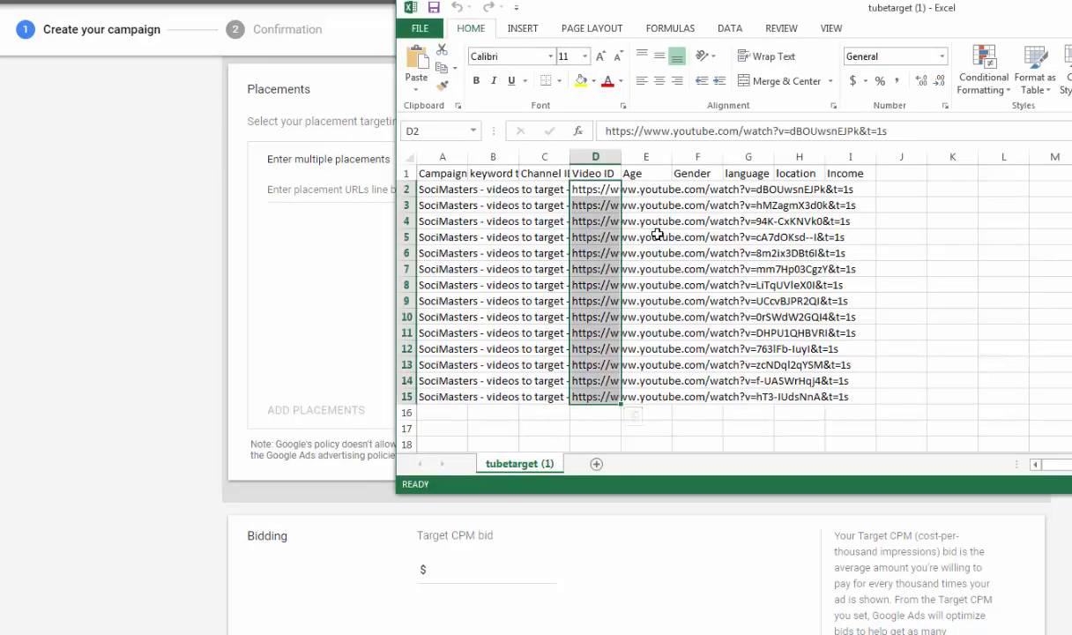
key(ctrl+c)
click(326, 394)
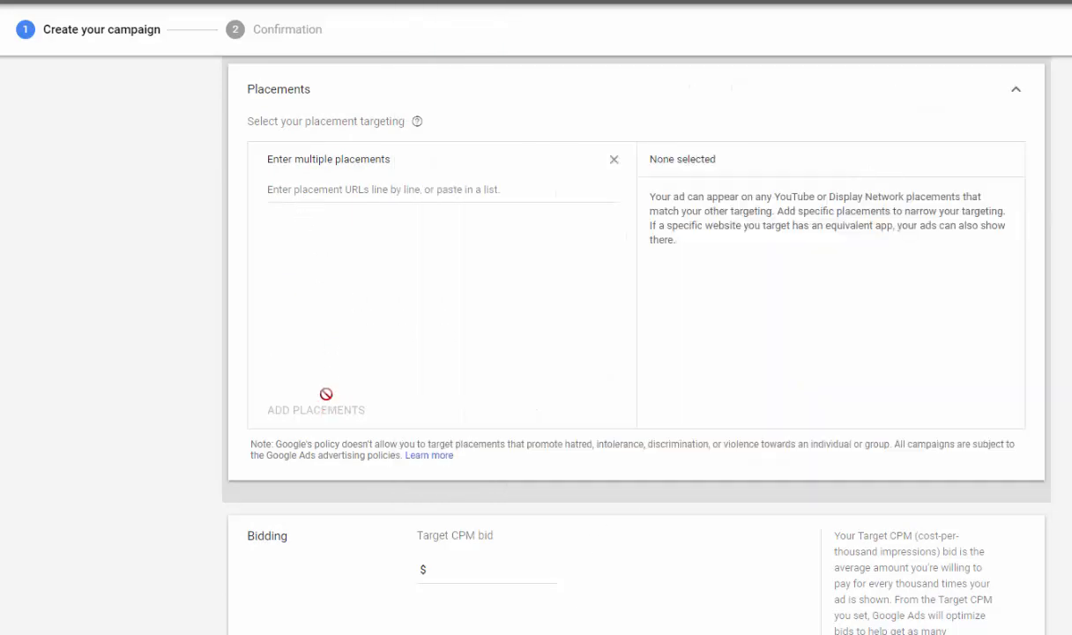
click(324, 182)
key(ctrl+v)
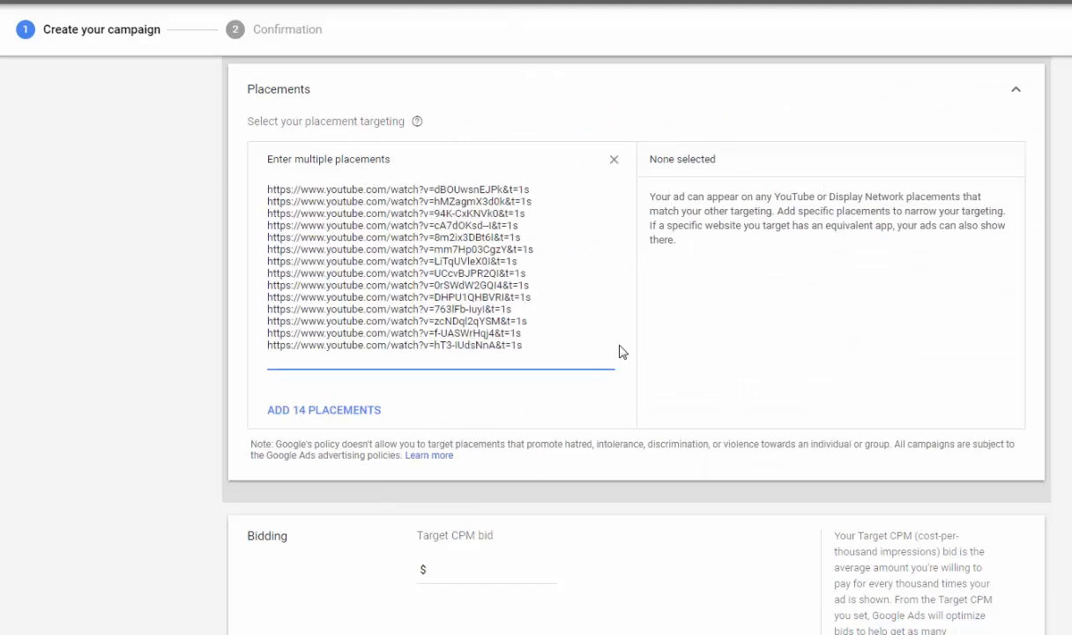
click(339, 410)
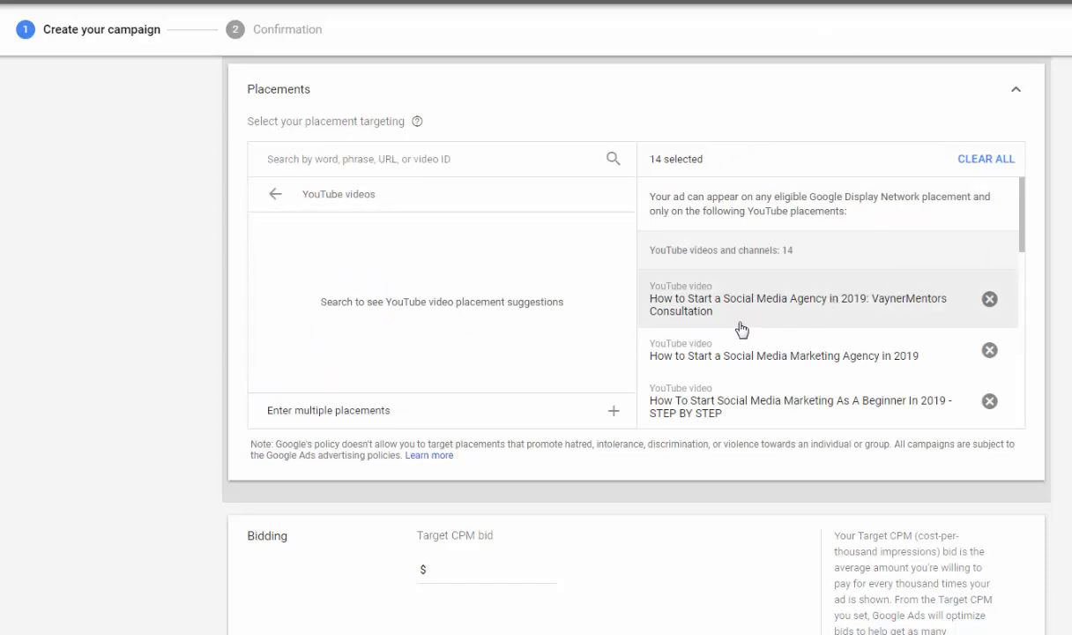
Look through the added video placements and set the ad group's Target CPM bid to $0.20
scroll(736, 328, down, 1)
scroll(849, 264, down, 5)
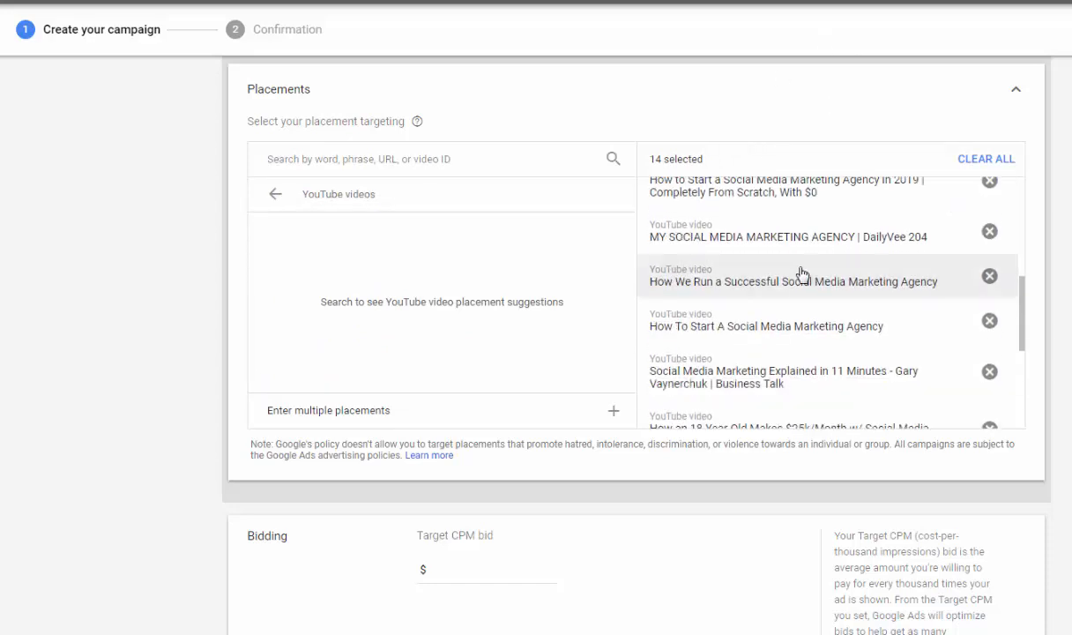
scroll(833, 342, down, 2)
scroll(438, 261, down, 4)
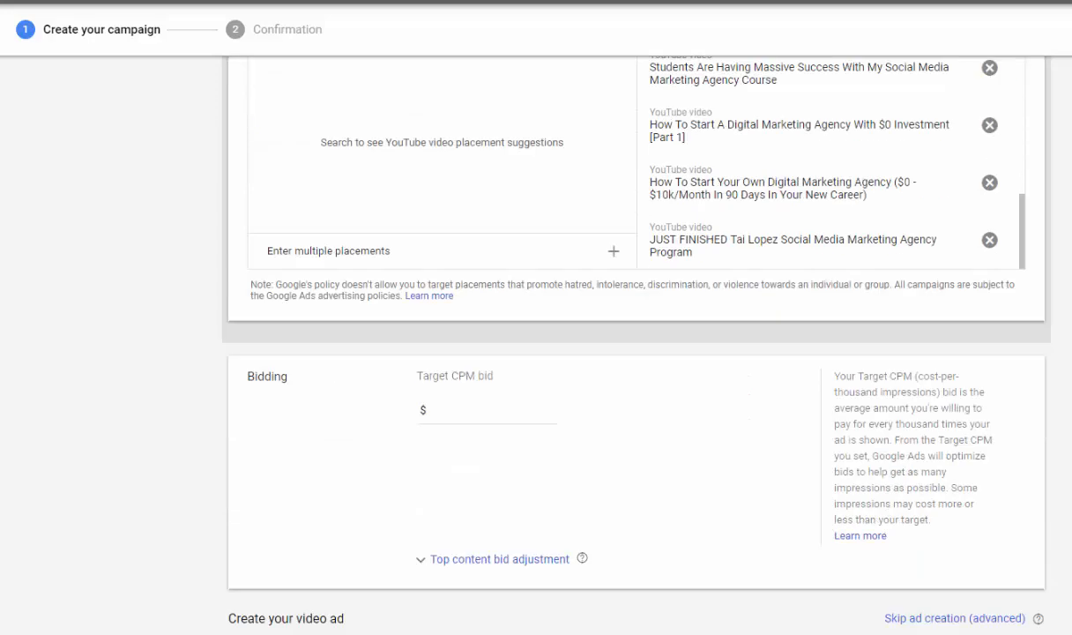
click(483, 255)
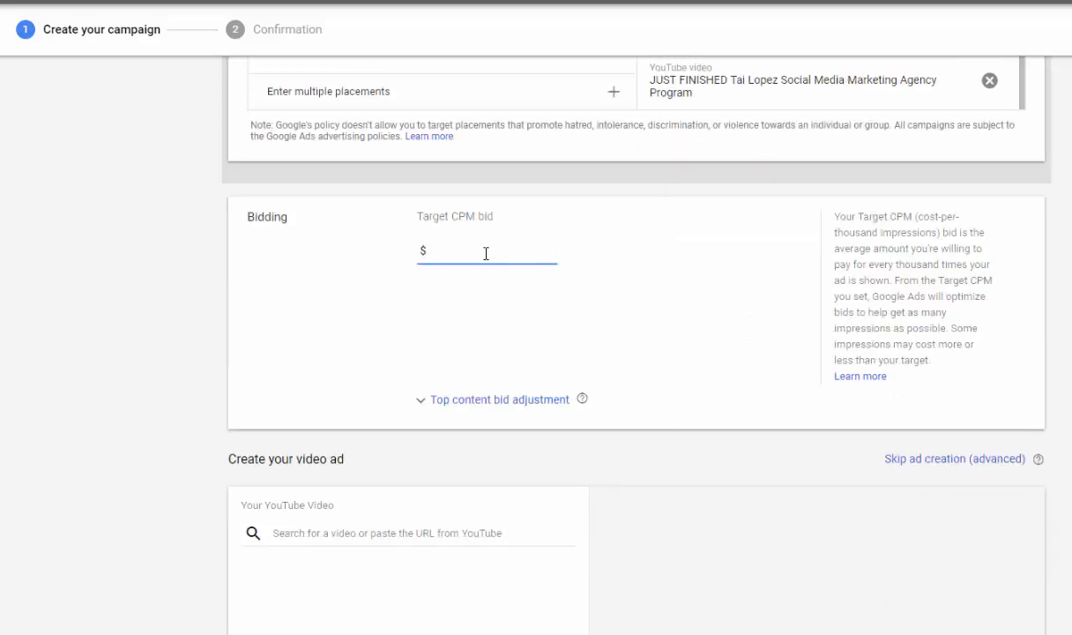
text(0.20)
click(649, 408)
scroll(665, 489, down, 3)
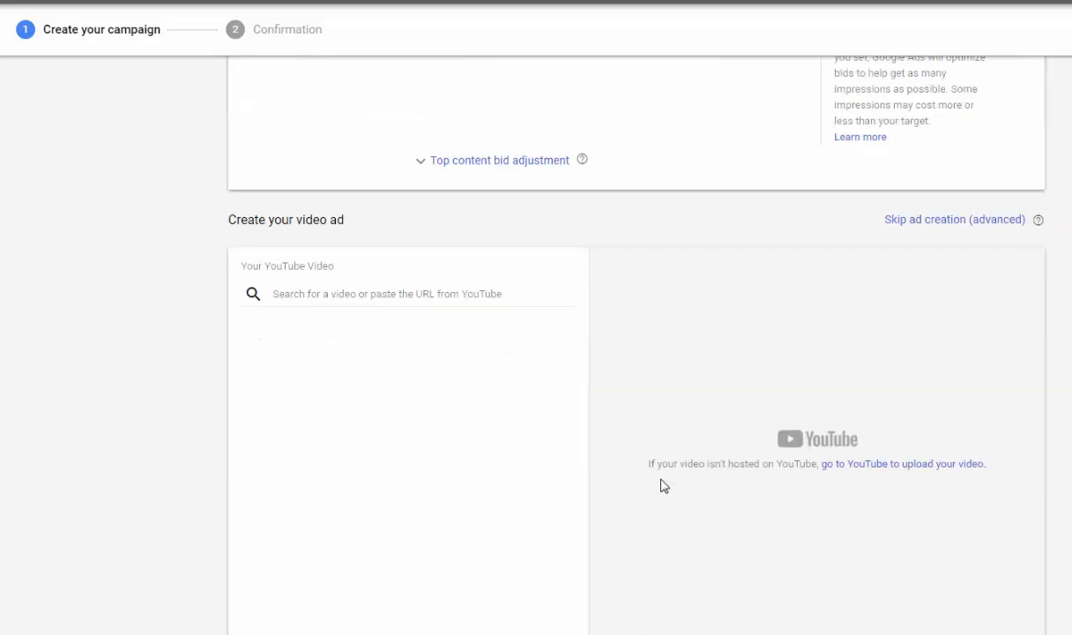
click(374, 297)
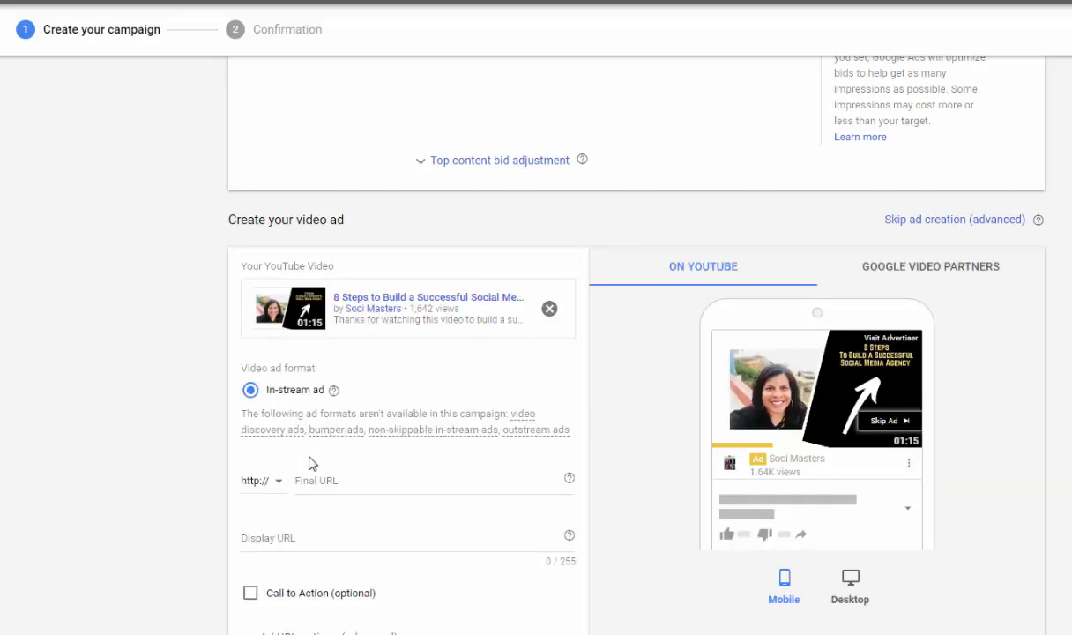
click(334, 483)
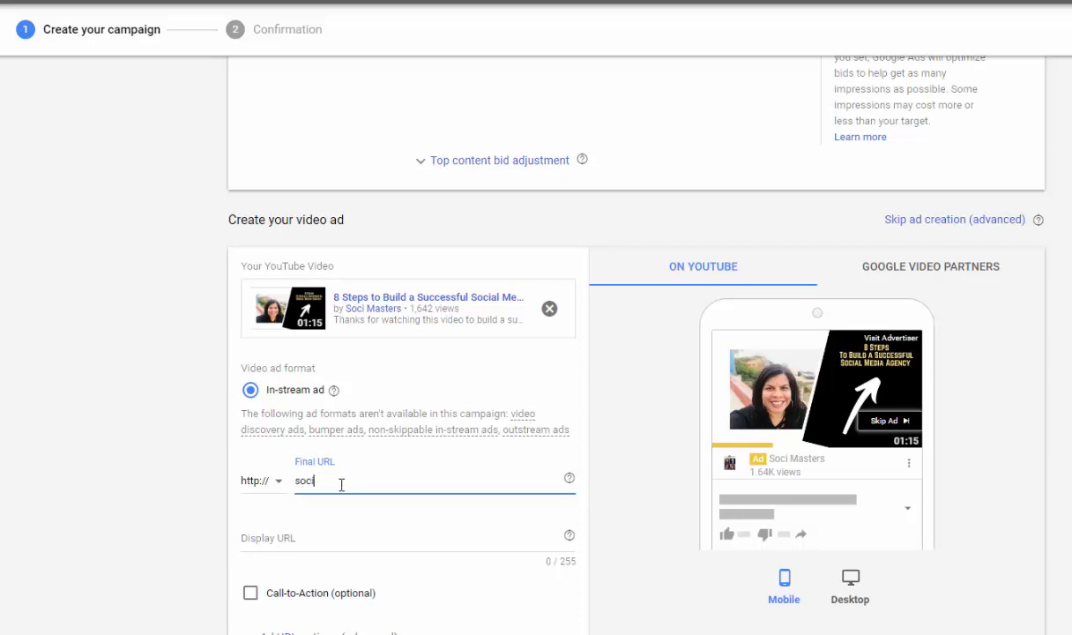
text(ers.com)
click(271, 487)
click(273, 525)
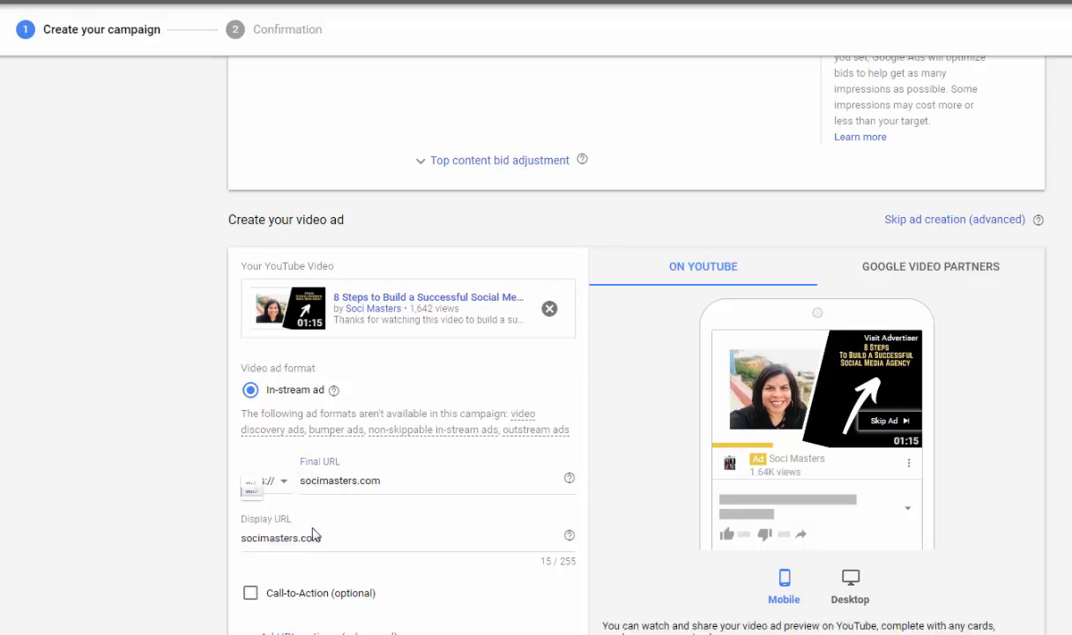
click(298, 537)
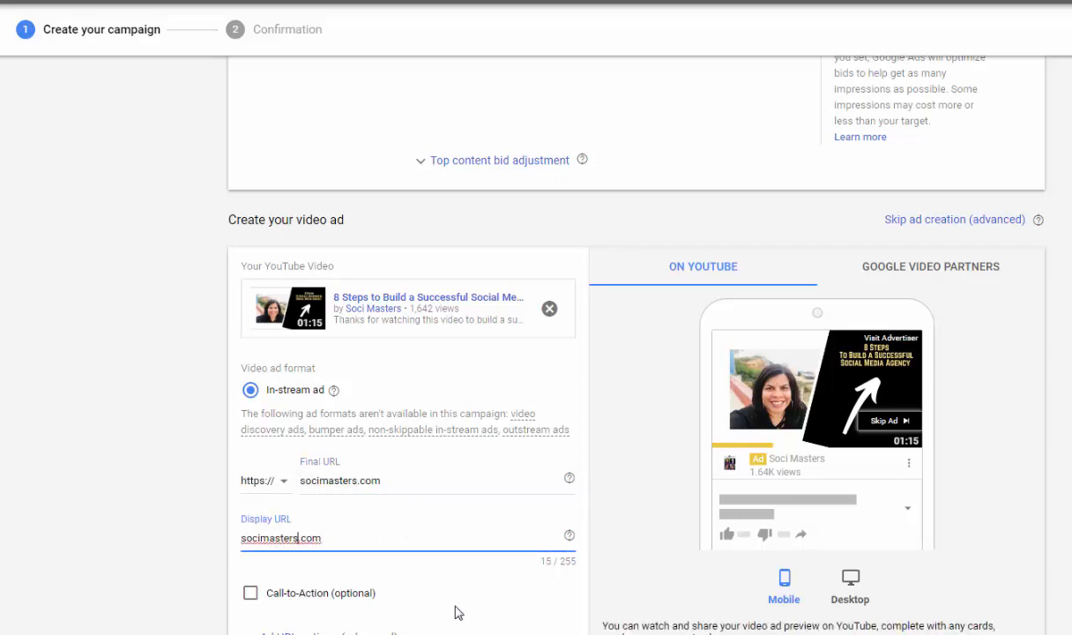
Name the ad "Test SociMaster" and save the campaign
scroll(457, 611, down, 4)
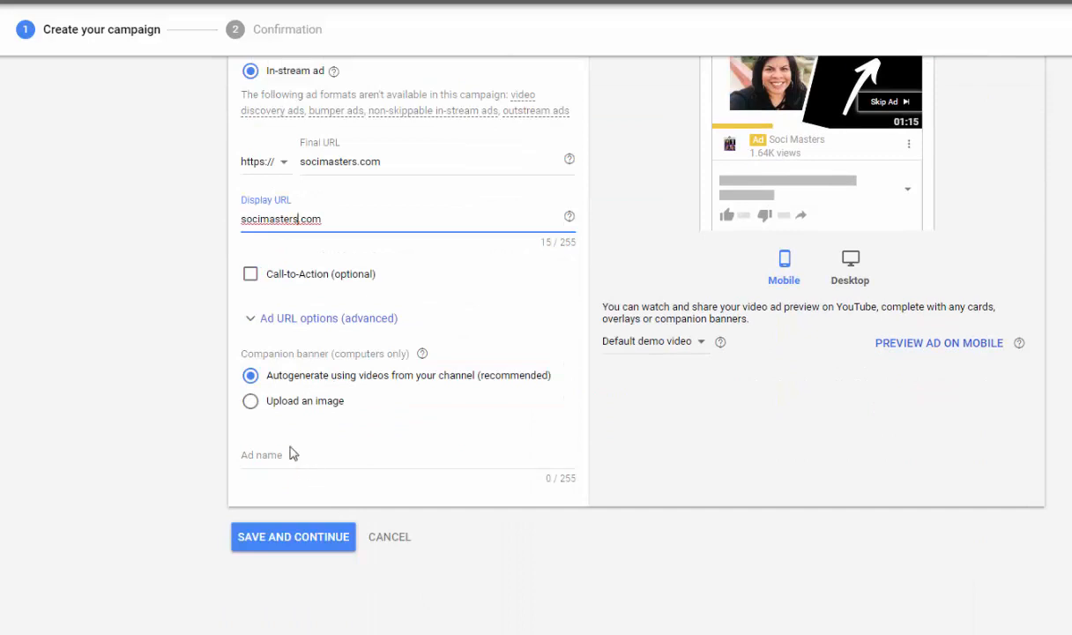
click(317, 454)
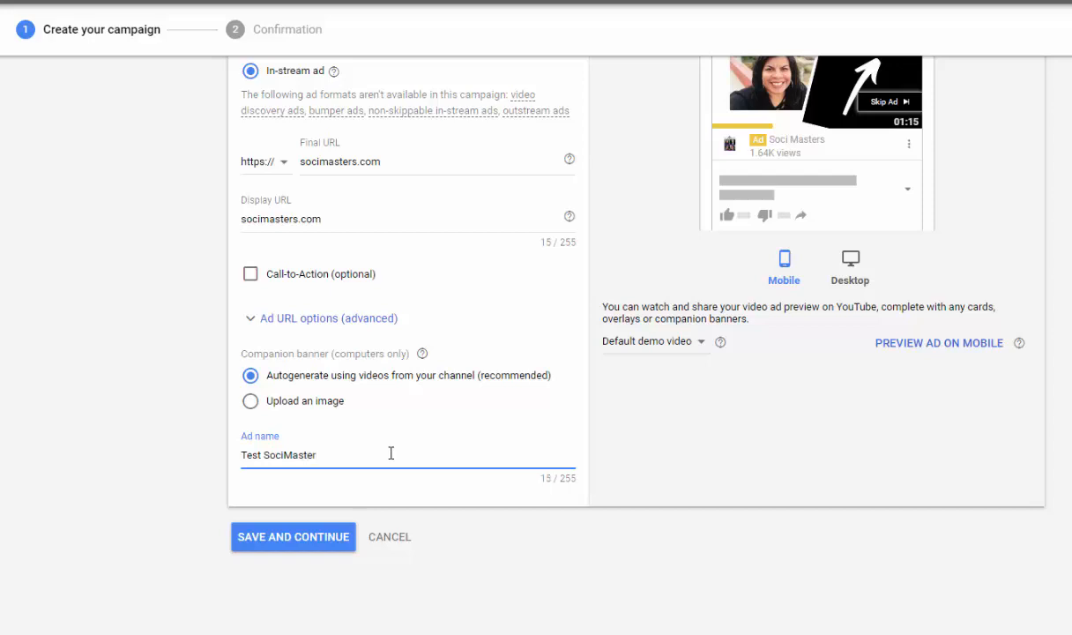
click(315, 537)
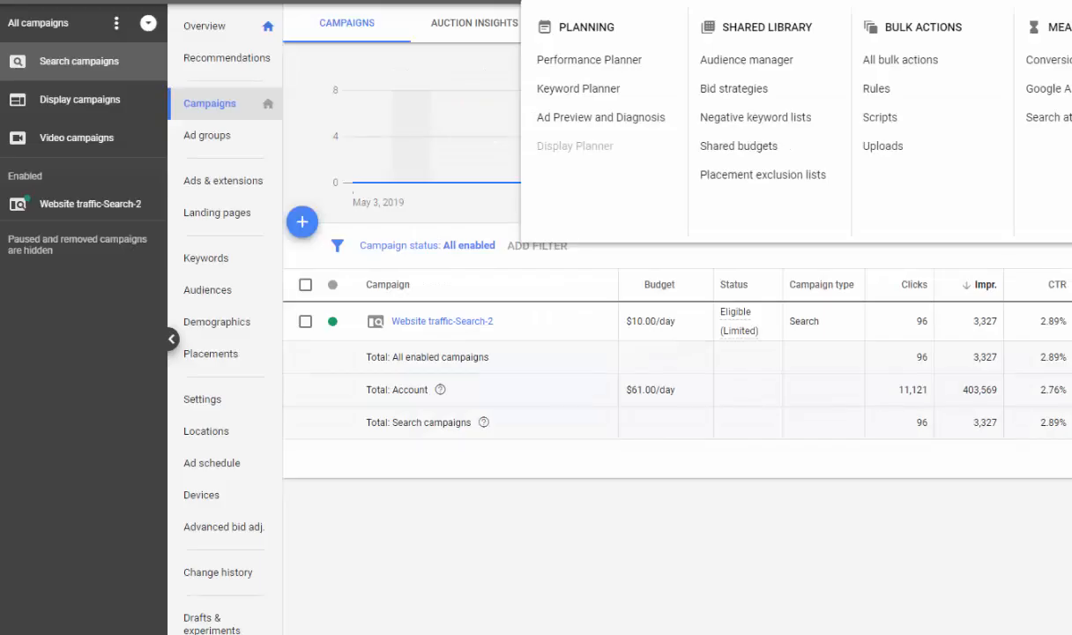
Start a new remarketing list of YouTube users in the Audience manager
click(747, 60)
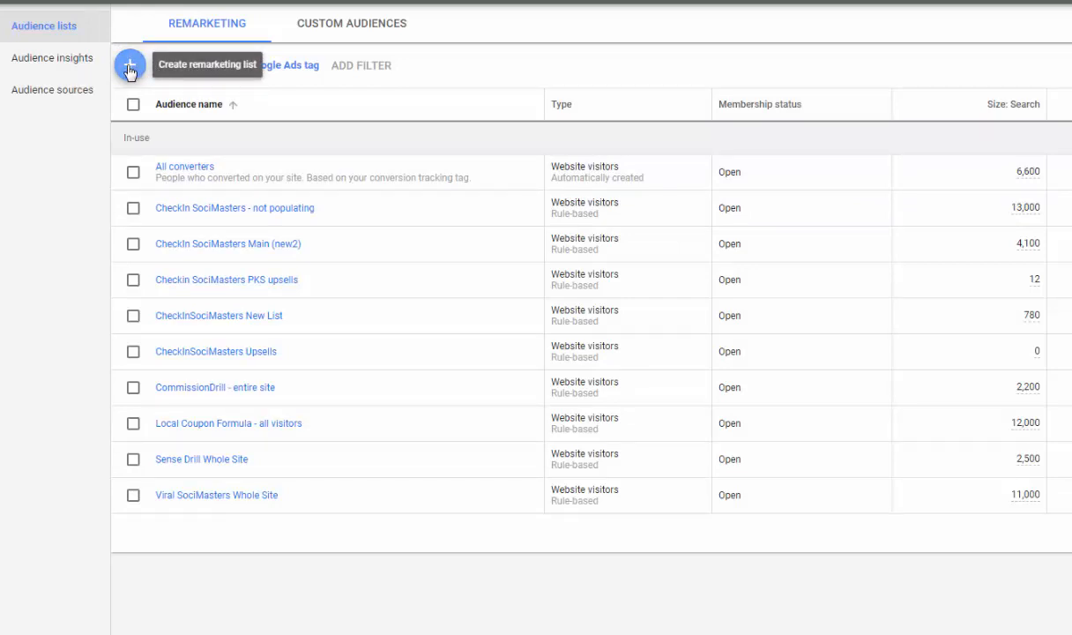
click(129, 67)
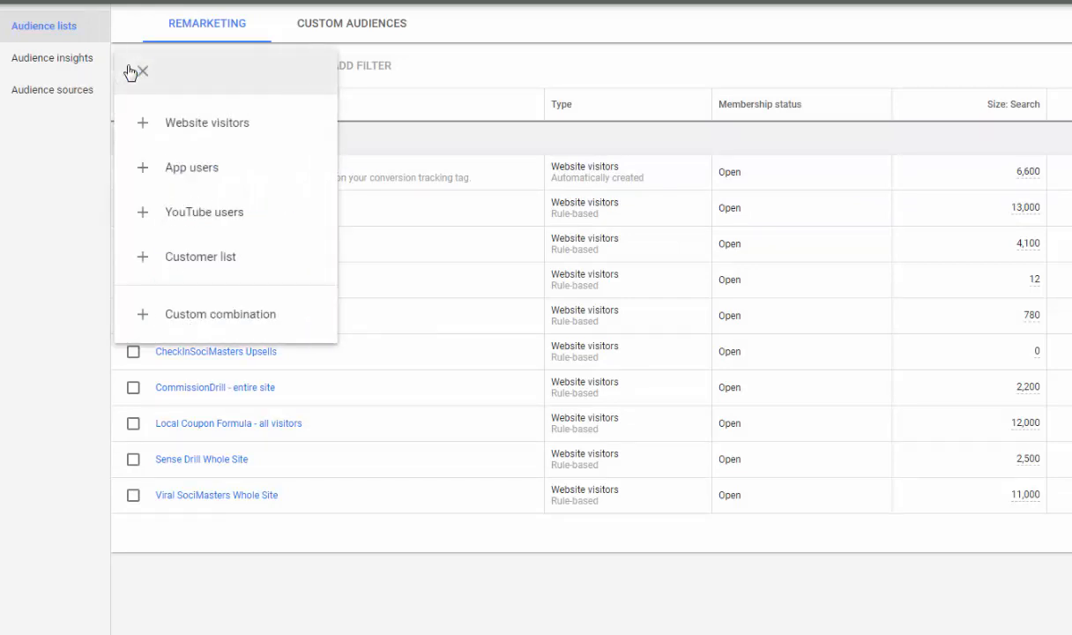
click(197, 223)
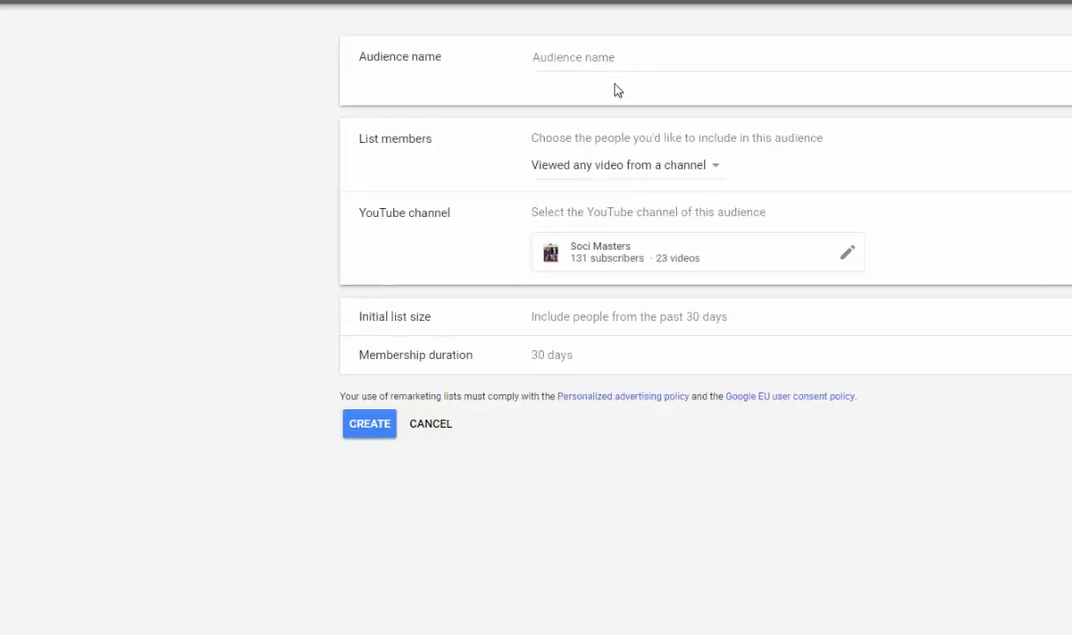
Define the list members as people who viewed certain videos and select "8 Steps to Build a Successful Social Media Agency"
click(617, 165)
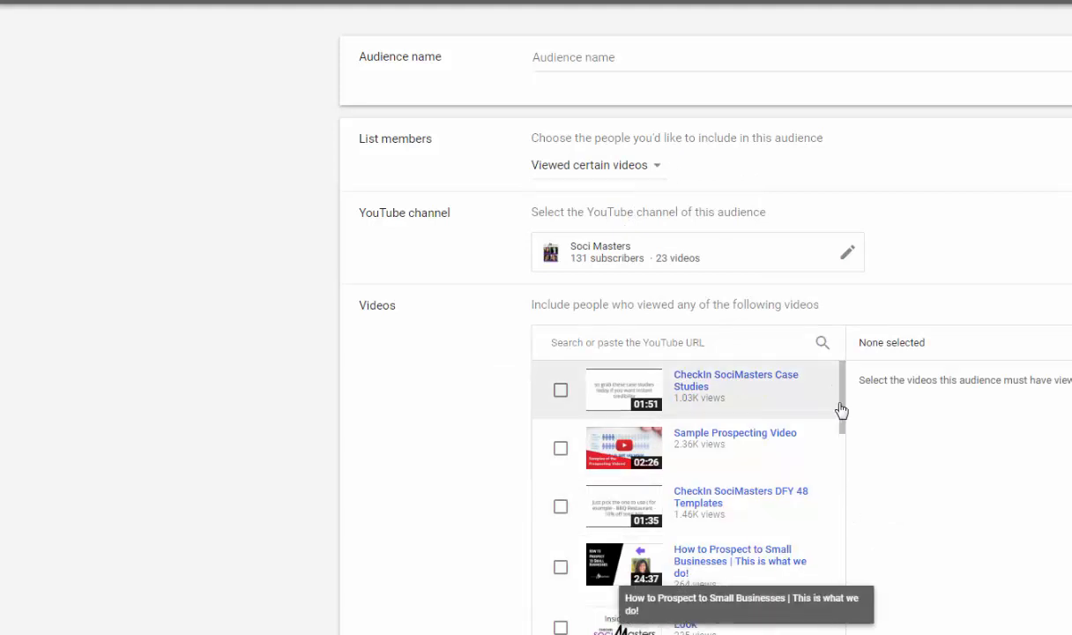
drag(840, 409, 840, 375)
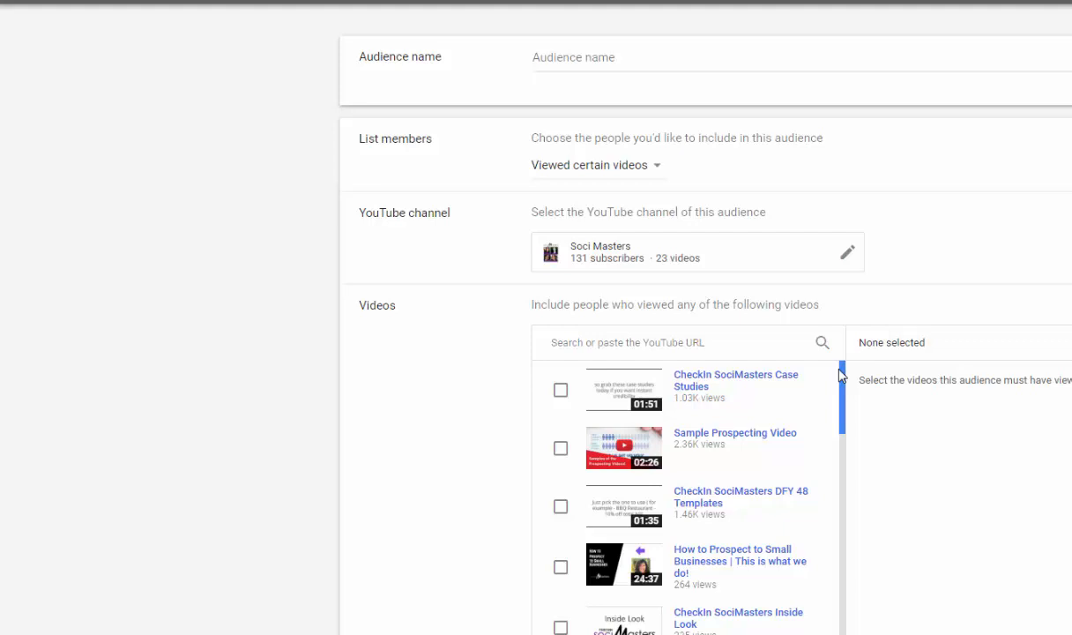
scroll(842, 423, down, 1)
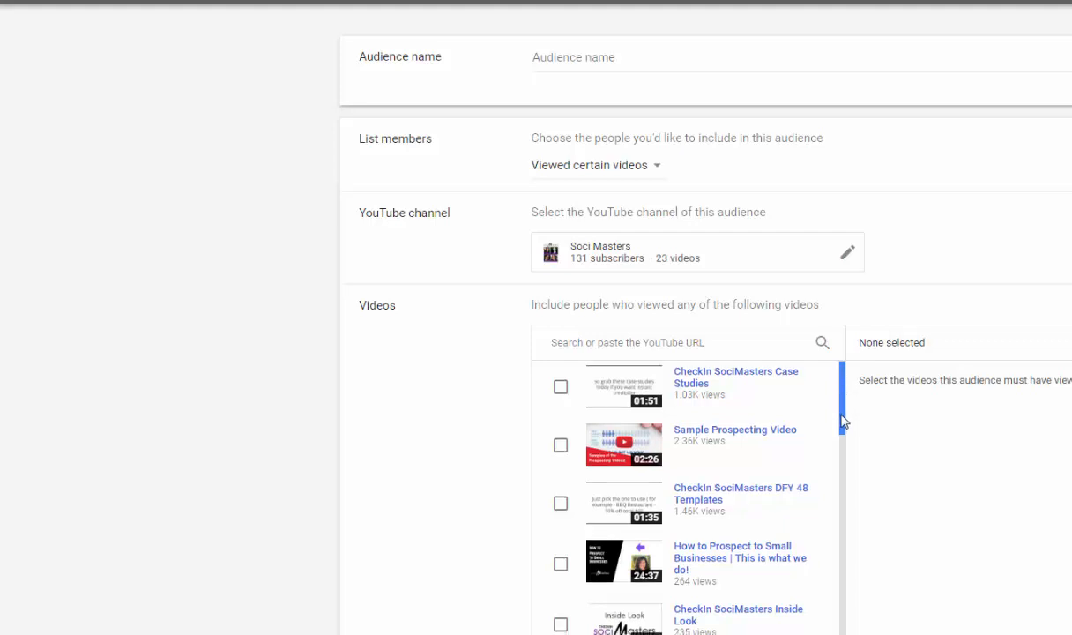
drag(844, 430, 847, 469)
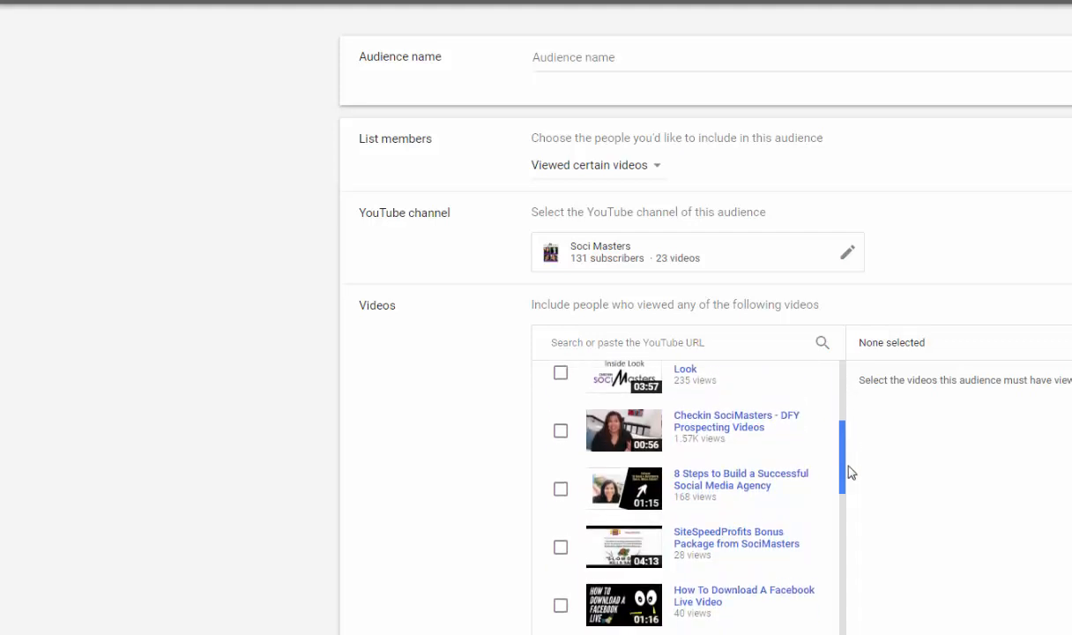
click(561, 476)
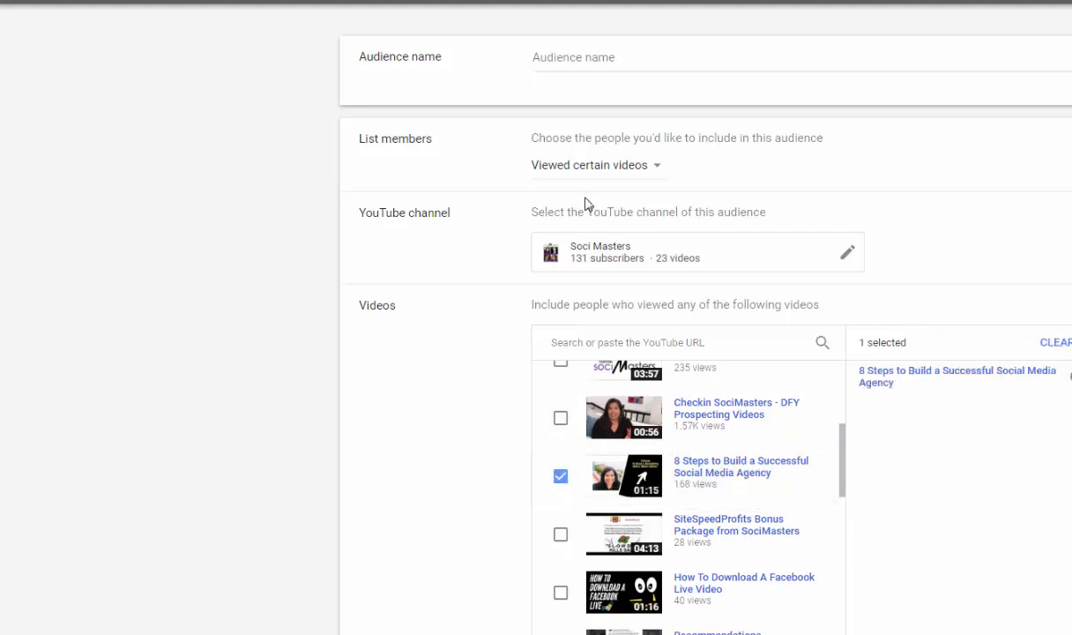
Name the audience "8 Steps to Build a Successful SM Agency"
click(585, 57)
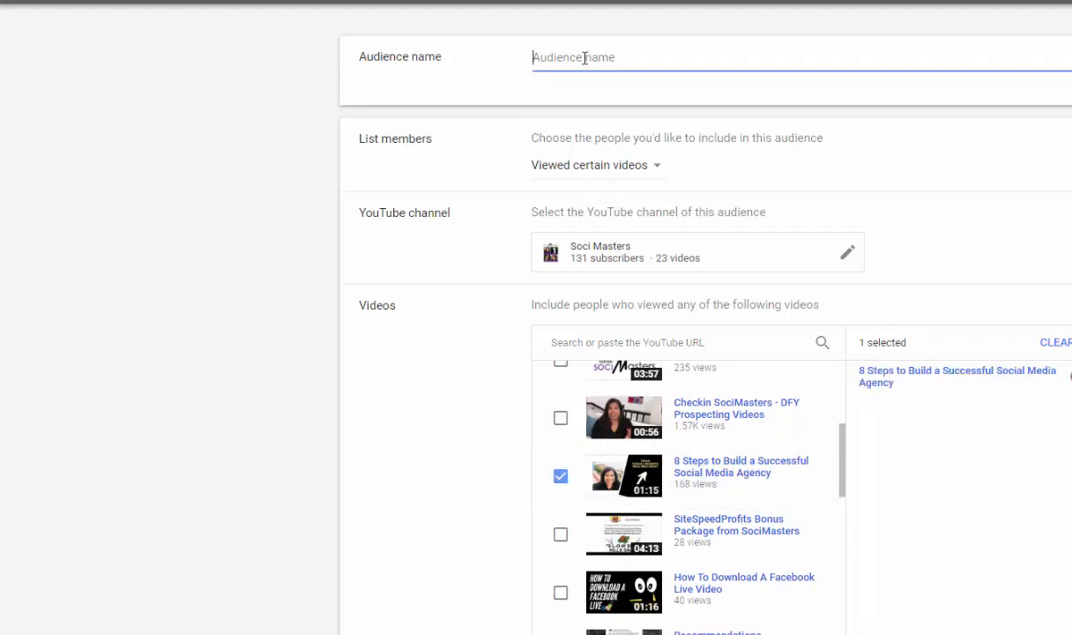
text(I)
key(BackSpace)
text(8 Steps to Build a Successful SM Agency)
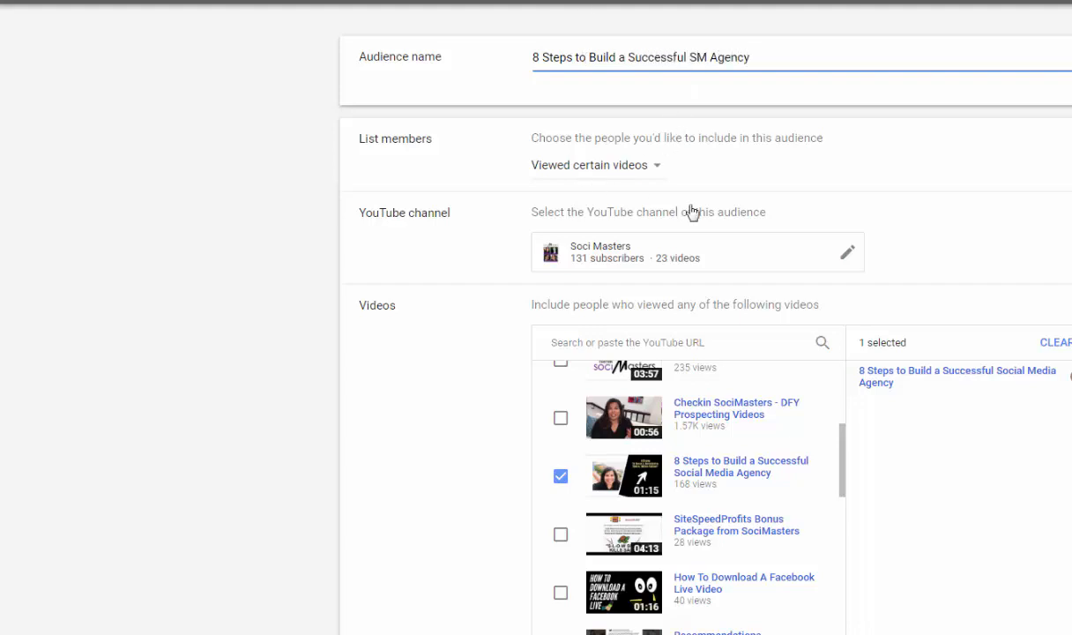
Open the initial list size options and set the audience's membership duration to 540 days
scroll(705, 353, down, 2)
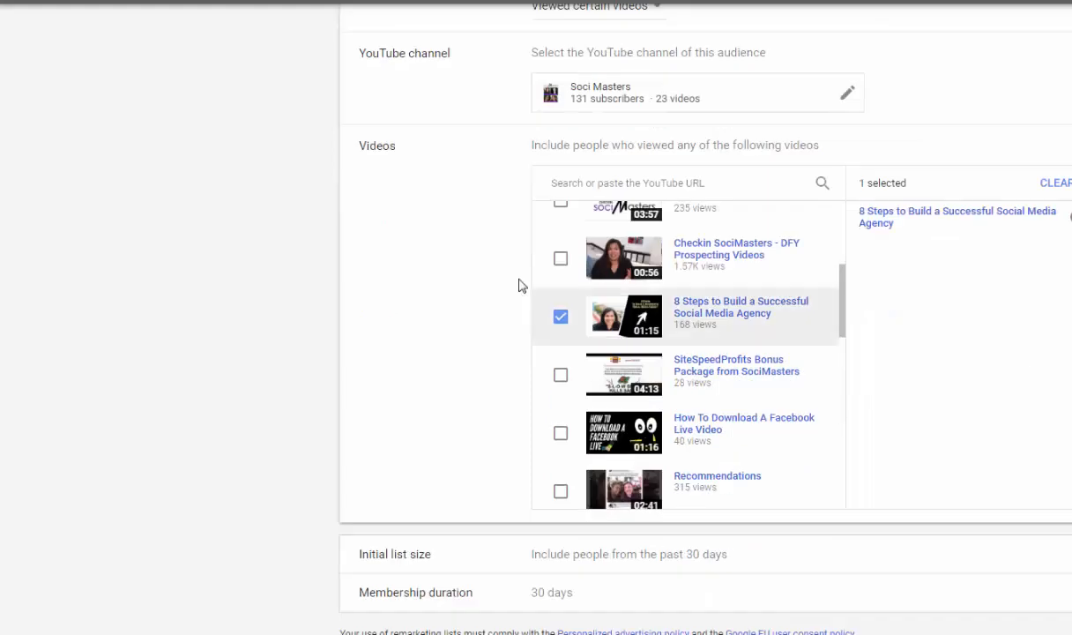
click(588, 554)
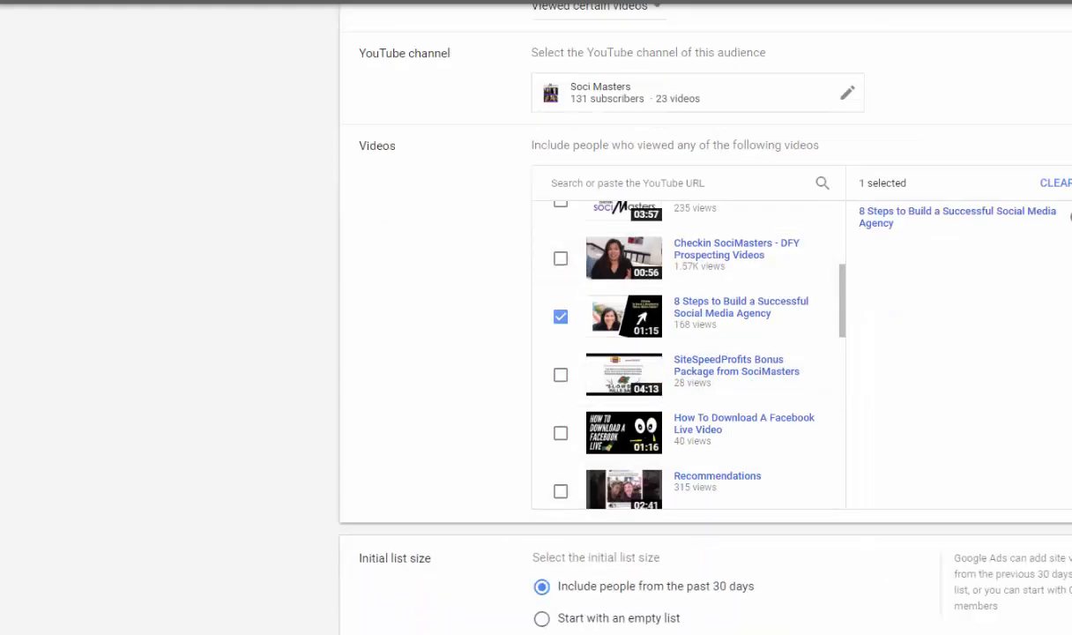
scroll(572, 564, down, 1)
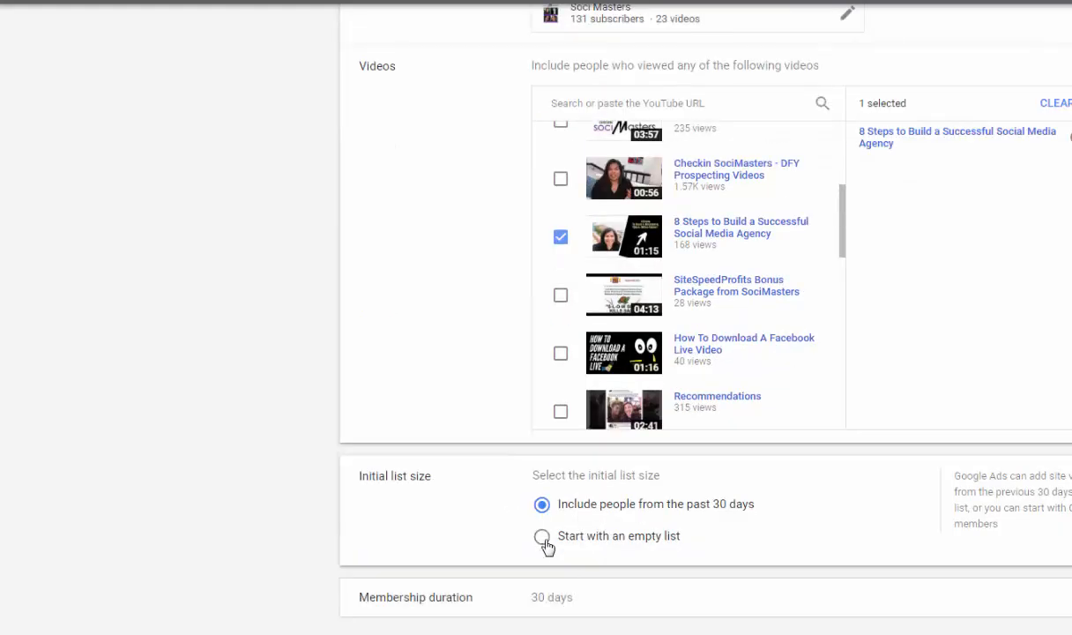
scroll(617, 515, down, 1)
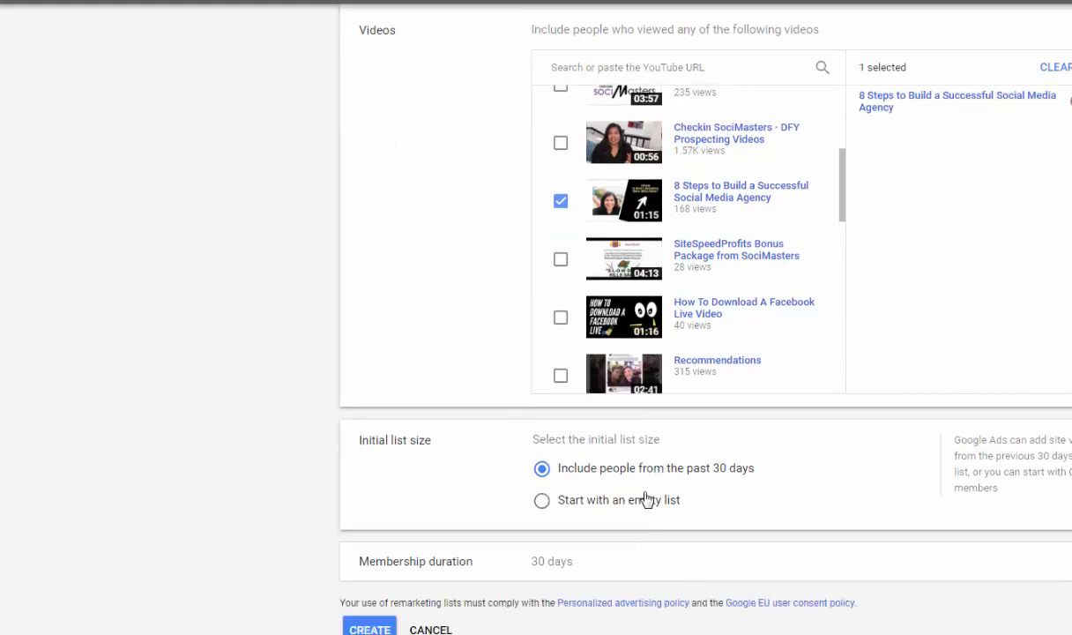
click(569, 561)
scroll(629, 591, down, 1)
double_click(522, 528)
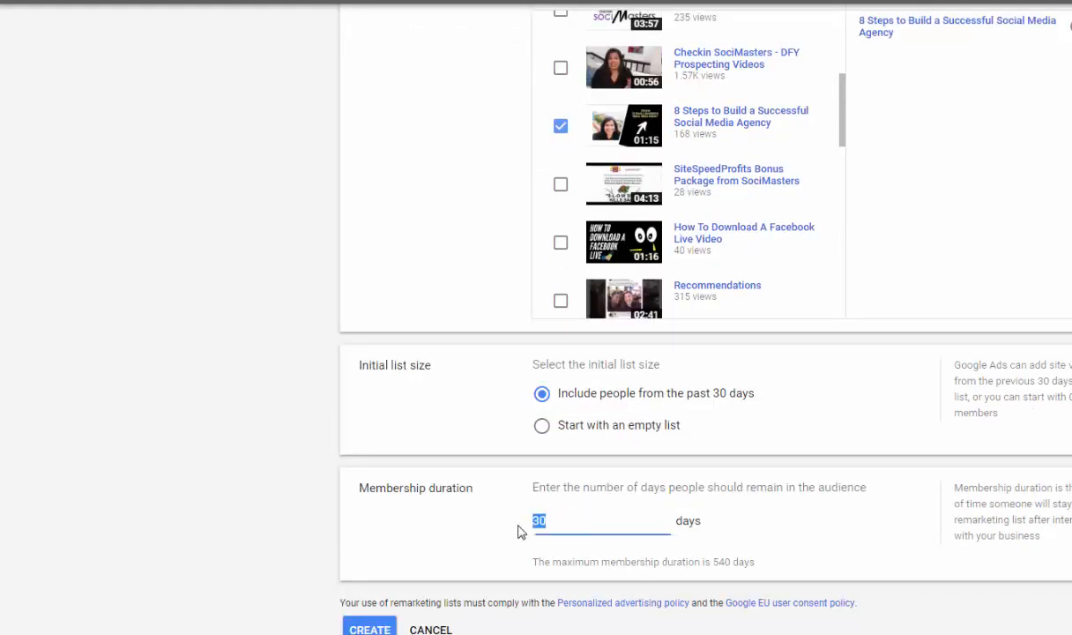
text(540)
Review the audience's name, list members, selected video, initial list size and membership duration
scroll(491, 583, up, 4)
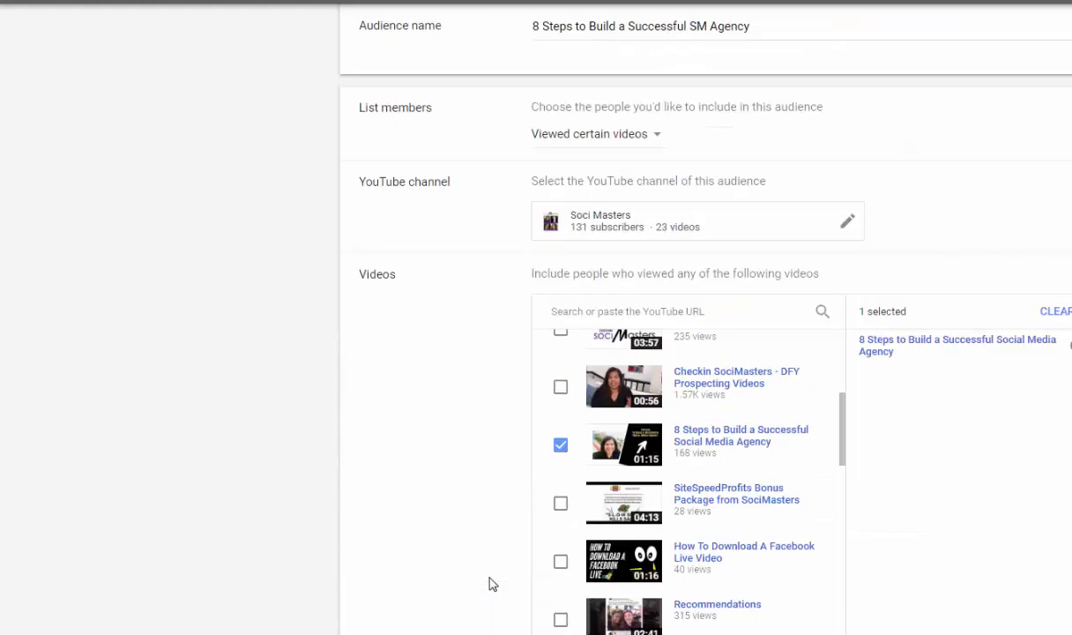
scroll(555, 436, down, 2)
scroll(557, 447, down, 3)
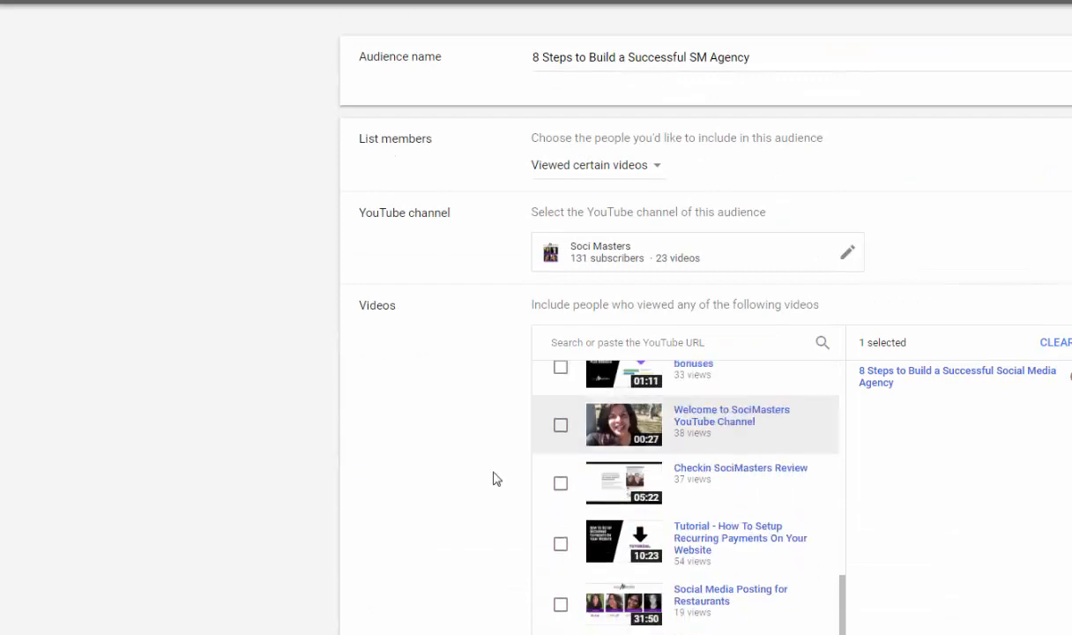
scroll(449, 488, down, 4)
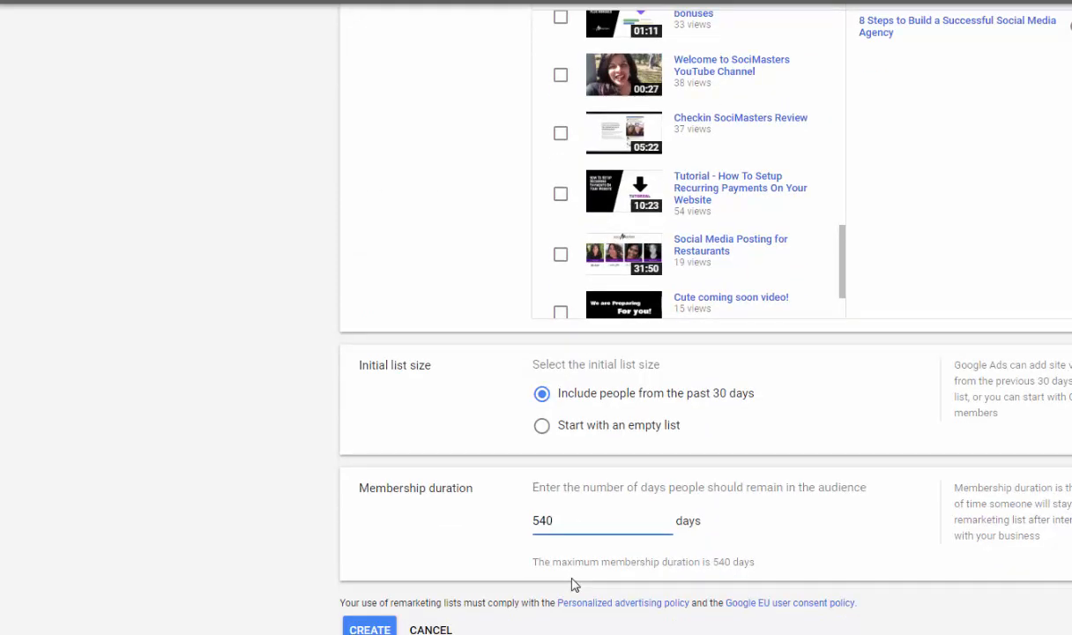
scroll(573, 584, up, 3)
scroll(688, 441, up, 3)
scroll(842, 289, up, 1)
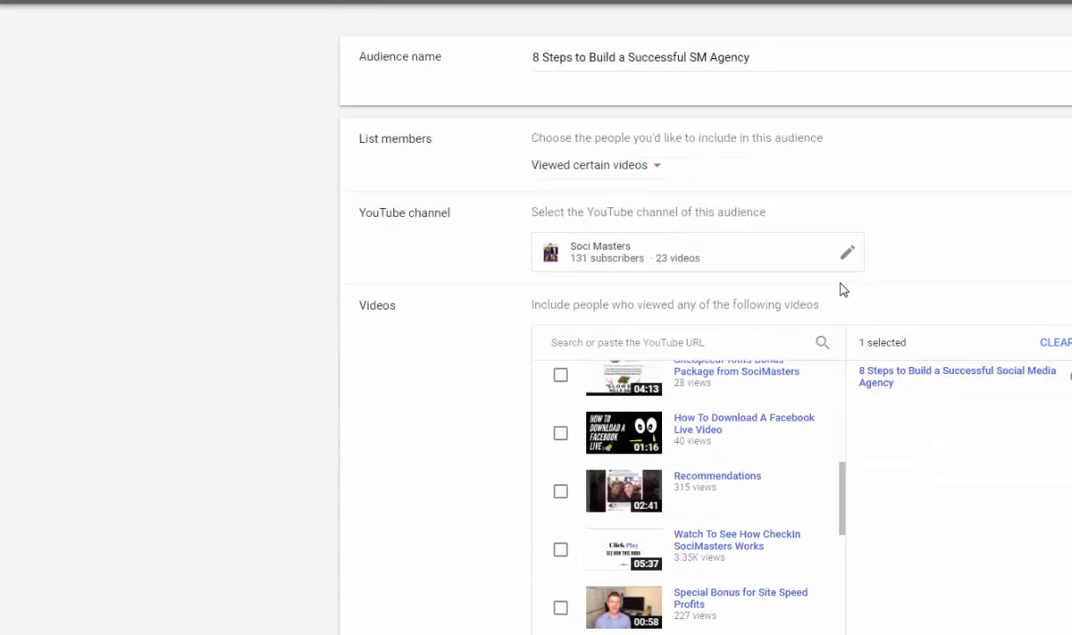